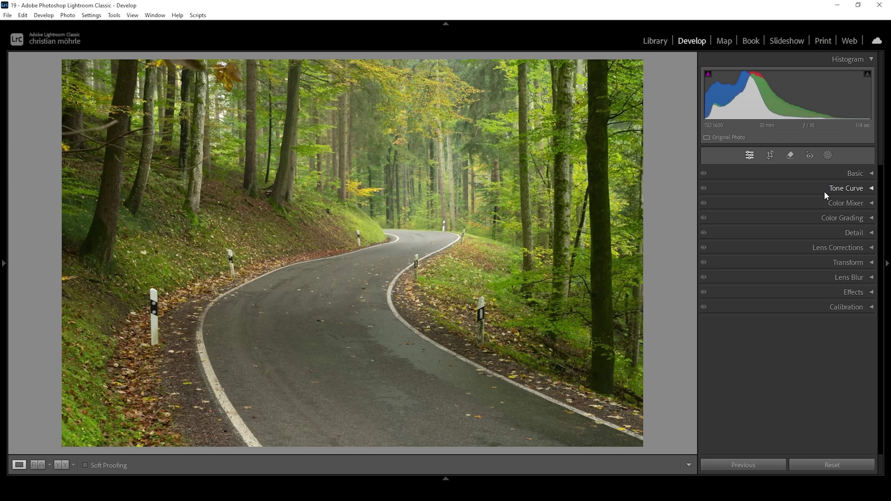
Apply the Artistic 03 creative profile to the forest-road photo and lower its Amount.
left_click(837, 174)
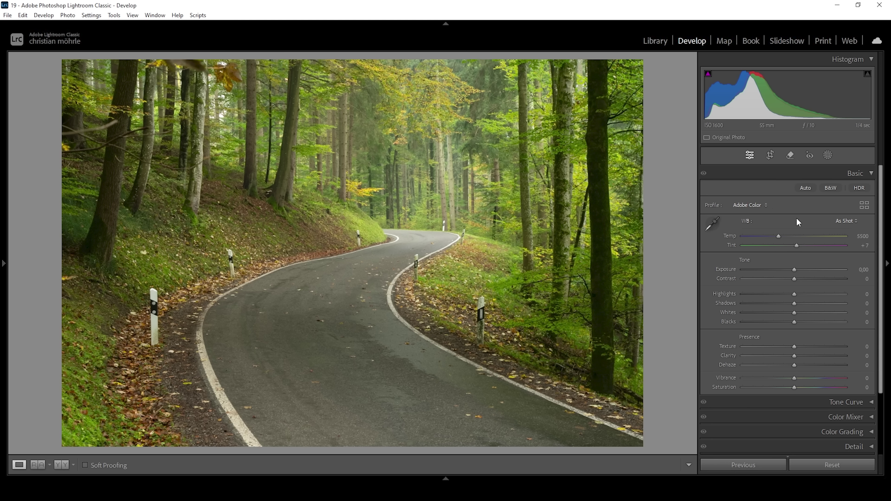
left_click(765, 205)
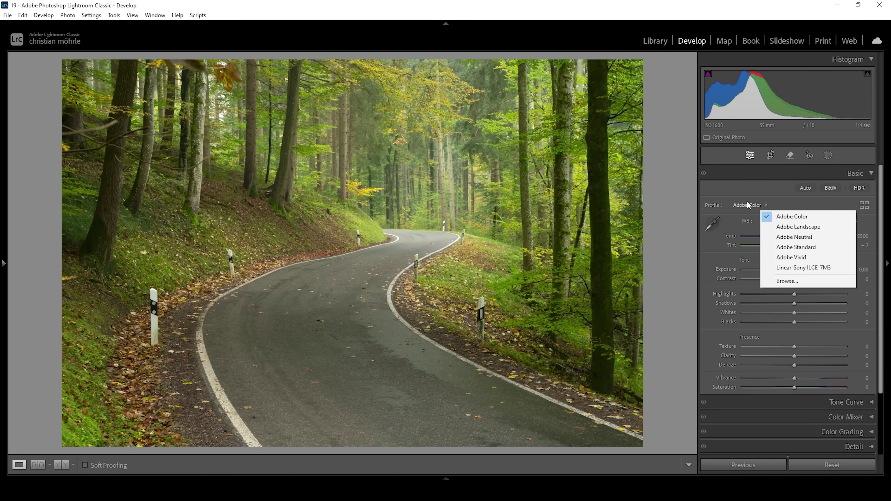
left_click(787, 283)
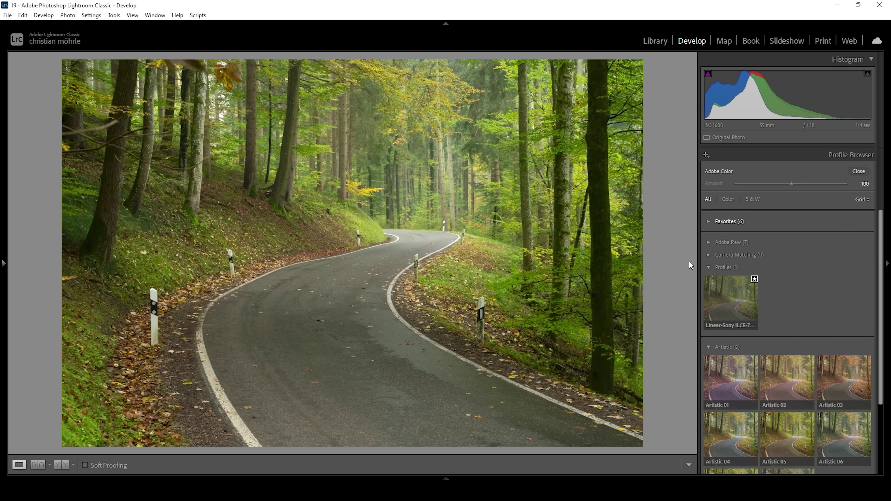
left_click_drag(880, 215, 873, 285)
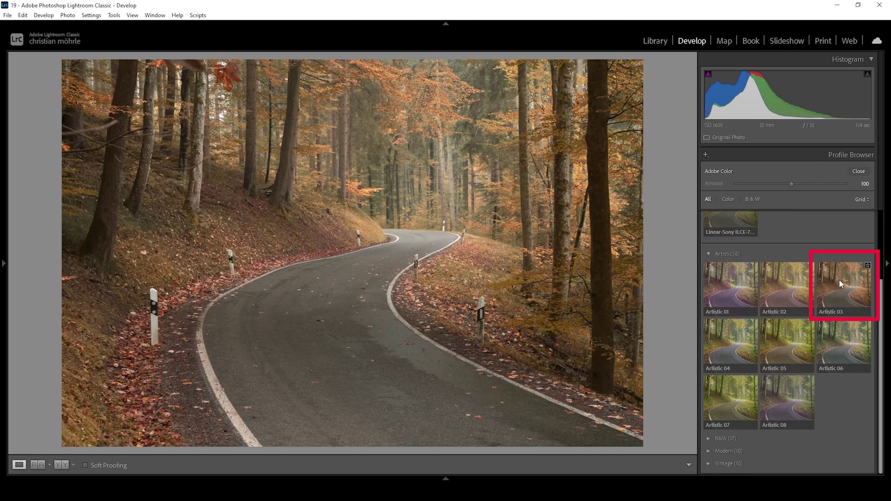
left_click(840, 280)
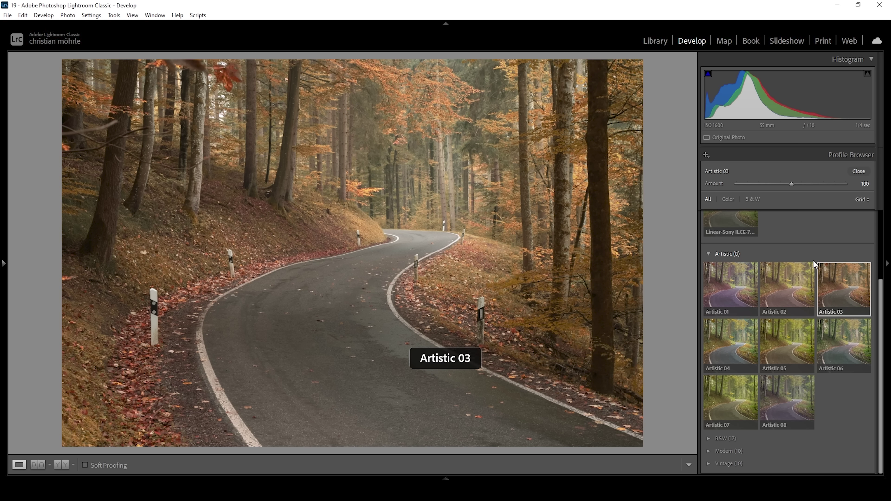
left_click(858, 171)
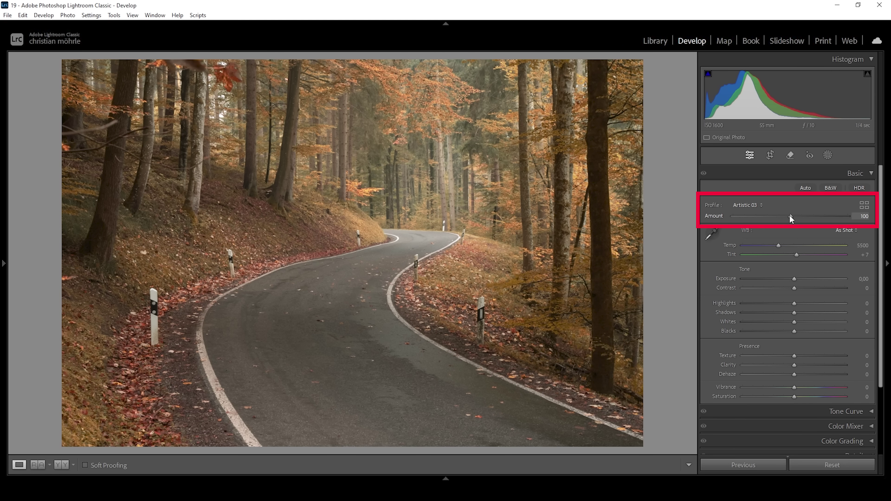
left_click_drag(790, 217, 766, 218)
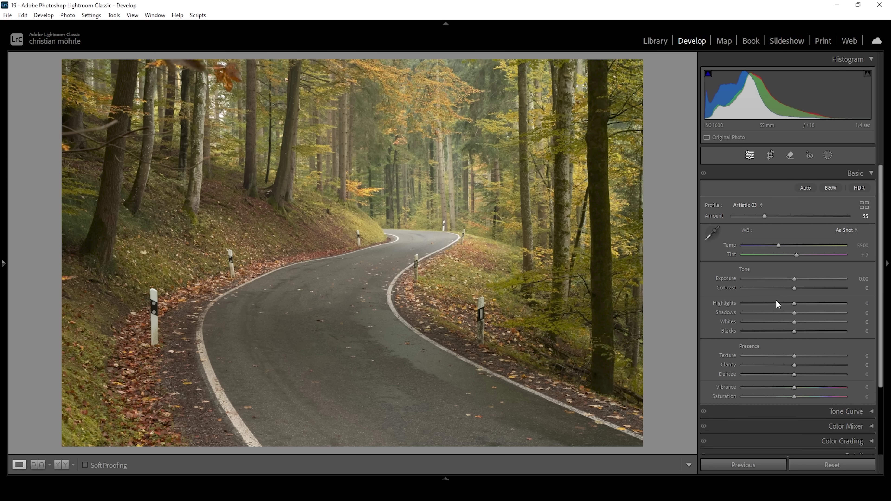
Lower Exposure to -0,60 to darken the forest-road photo.
left_click_drag(800, 280, 788, 280)
left_click(861, 279)
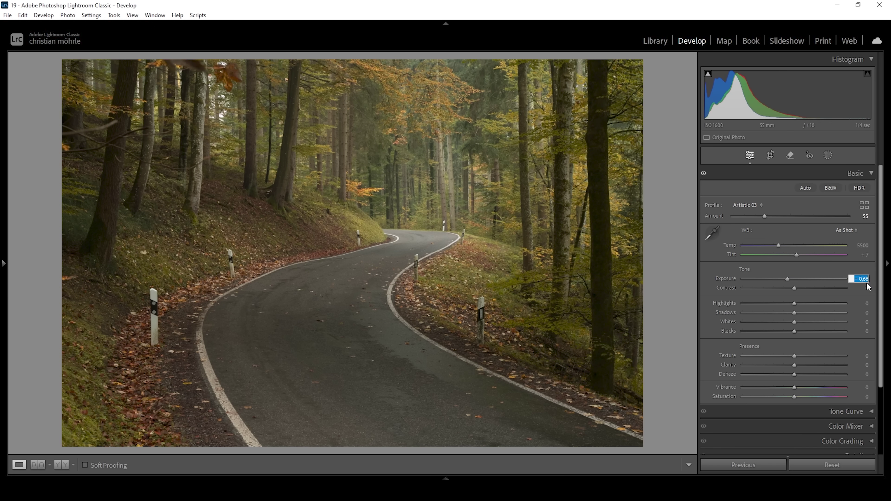
type("0")
key("Return")
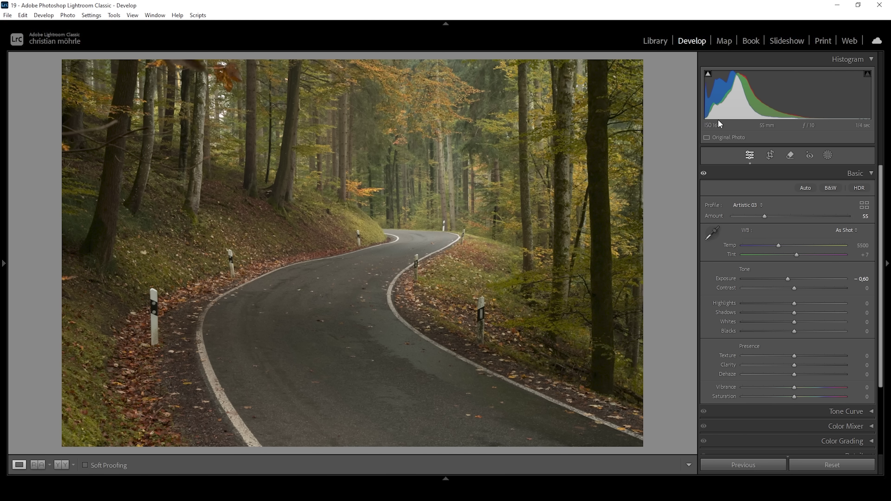
With clipping warnings on, set Highlights -100, Shadows -46, Whites +45 and Blacks +31.
left_click(709, 74)
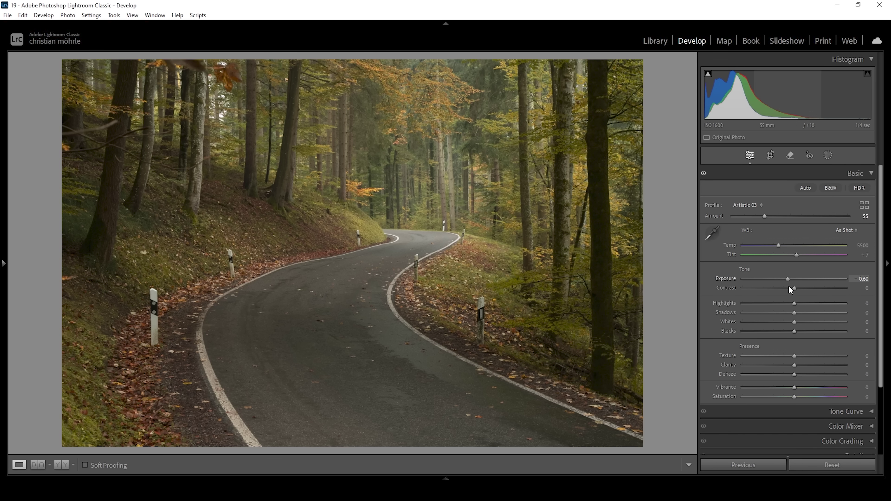
left_click_drag(791, 303, 637, 309)
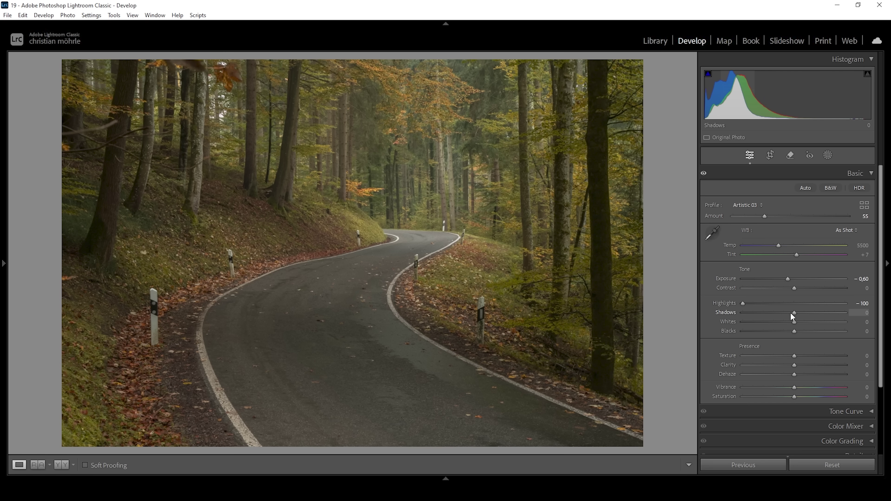
left_click_drag(790, 312, 771, 311)
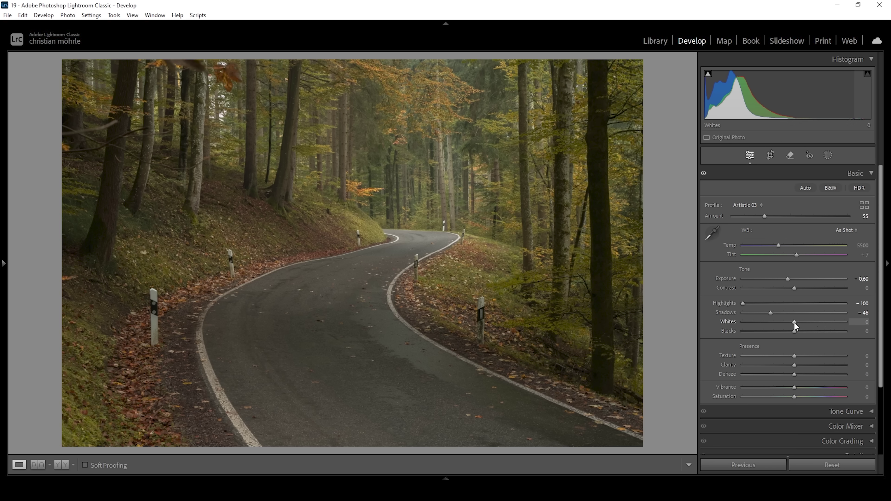
left_click_drag(795, 323, 817, 326)
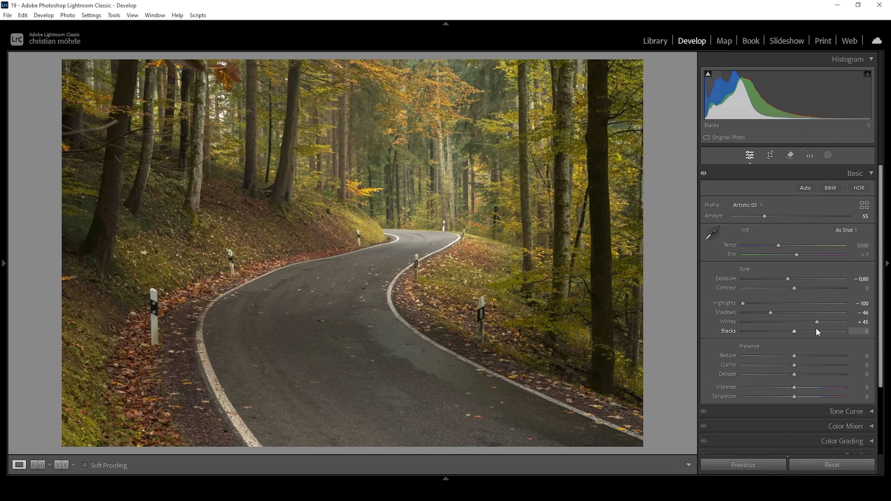
left_click(708, 76)
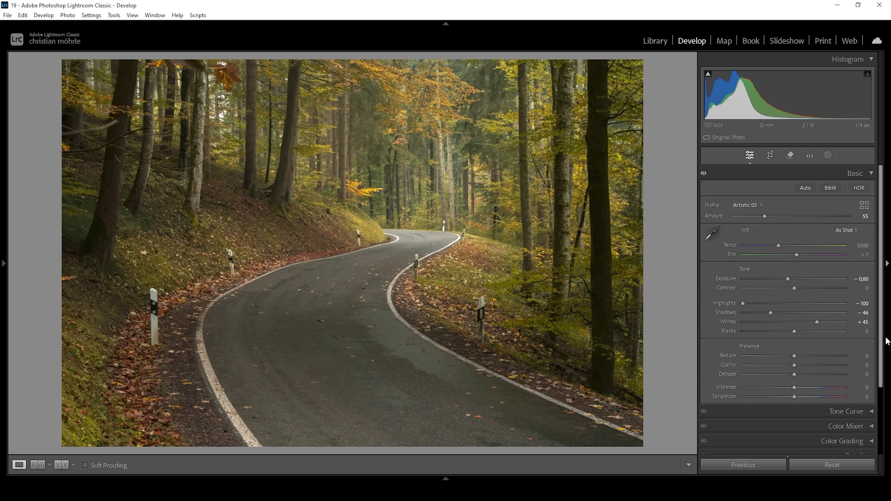
left_click_drag(795, 331, 811, 331)
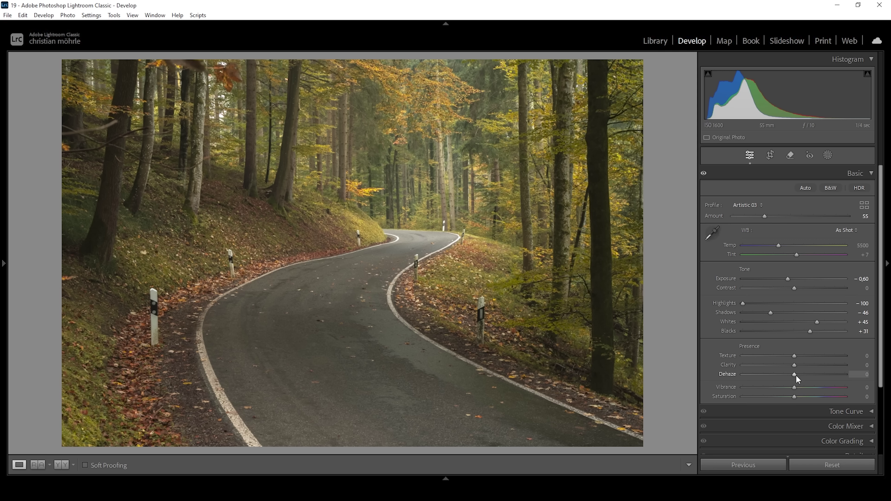
Set Dehaze +4, Clarity -12 and Texture +6, and cool Temp to 5303.
left_click_drag(794, 374, 796, 375)
left_click_drag(794, 366, 788, 365)
left_click_drag(779, 246, 778, 245)
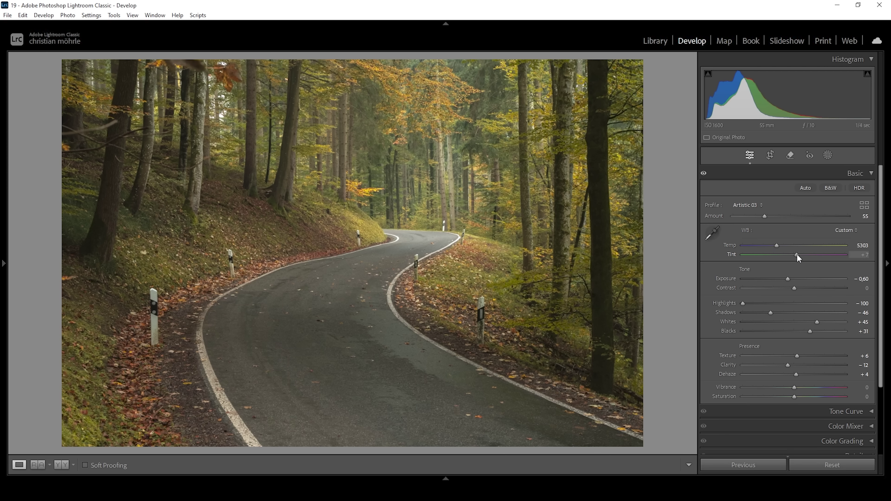
Set Tint to +14 and raise Vibrance to +12 and Saturation to +8.
left_click_drag(797, 257, 800, 257)
left_click(799, 255)
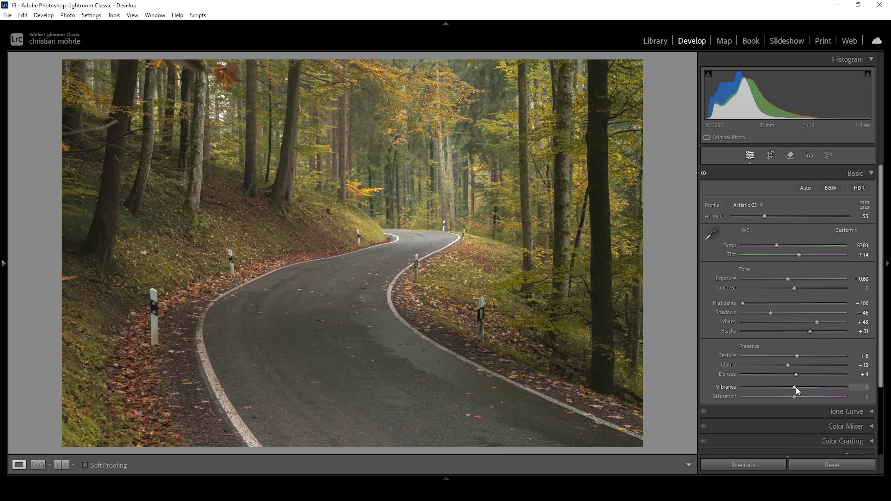
left_click_drag(795, 387, 800, 387)
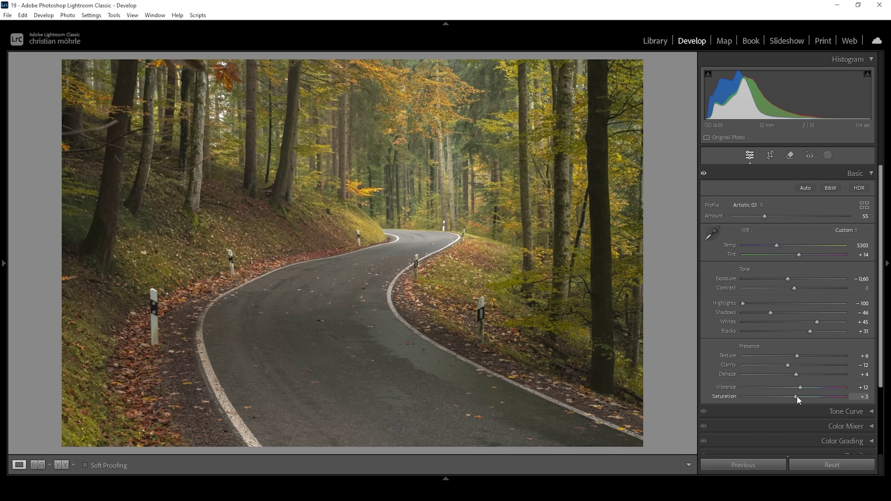
left_click_drag(795, 396, 800, 394)
key("ctrl+1")
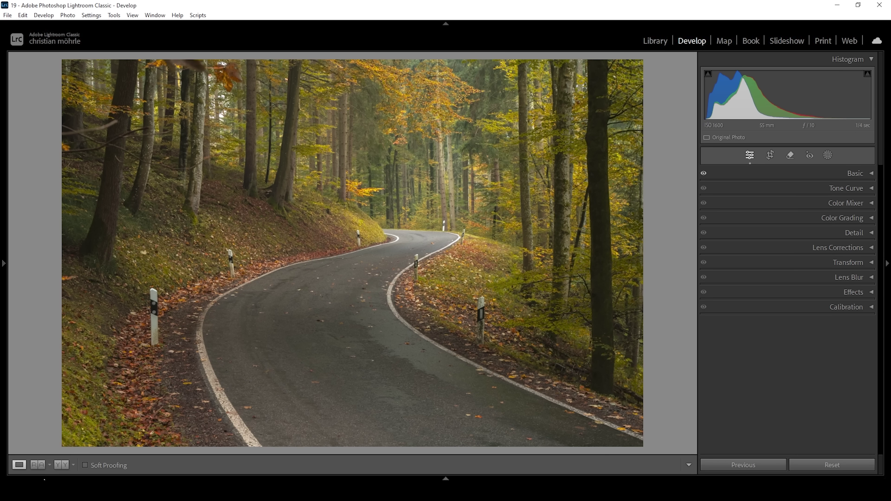
left_click(60, 465)
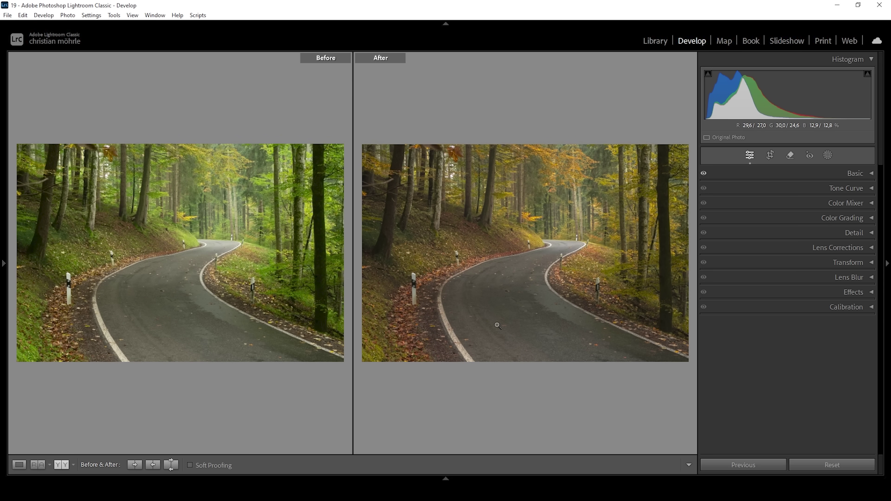
left_click(19, 465)
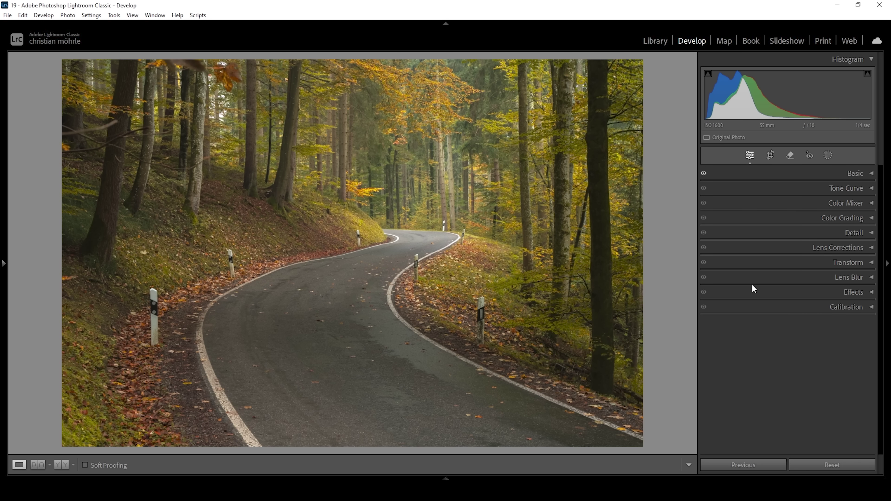
left_click(866, 291)
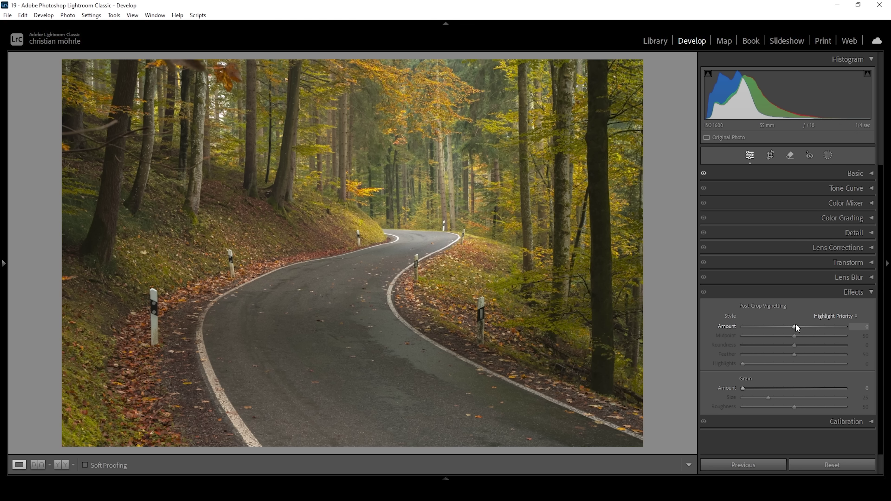
Add a subtle post-crop vignette of about -5 and collapse the Effects panel.
left_click_drag(793, 326, 787, 327)
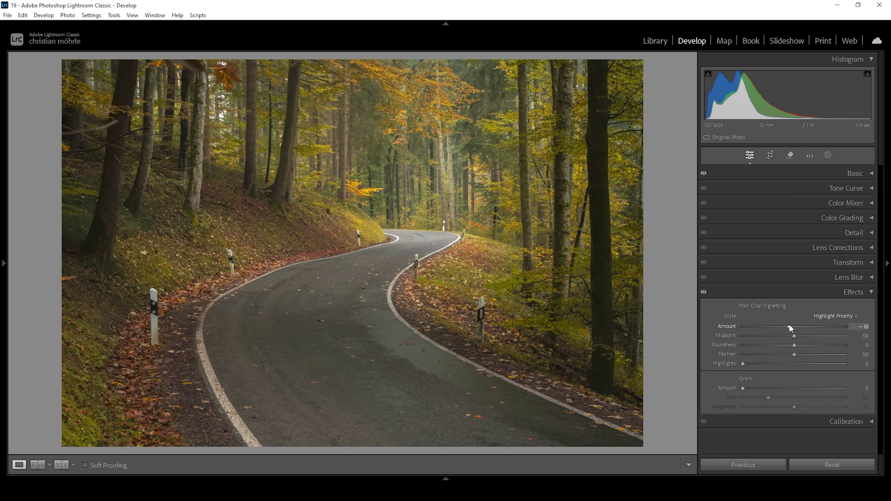
left_click_drag(790, 326, 793, 326)
left_click(824, 295)
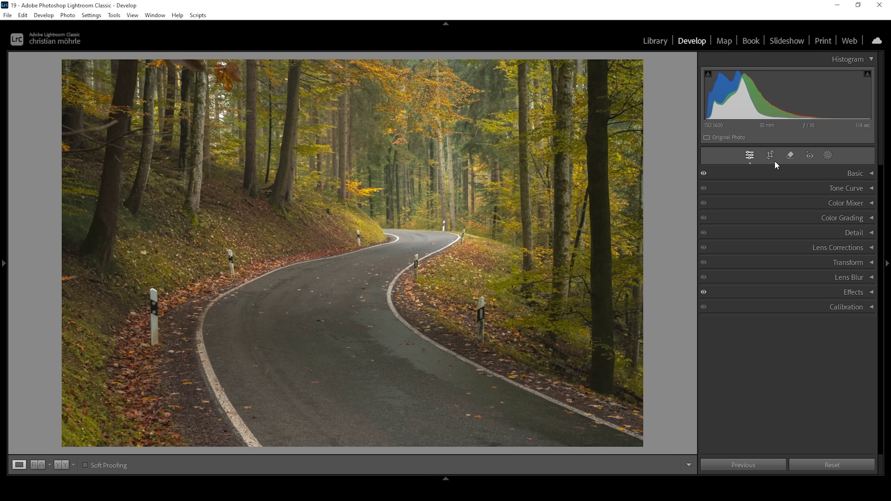
Draw a radial gradient mask over the distant treeline at the road's end.
left_click(827, 154)
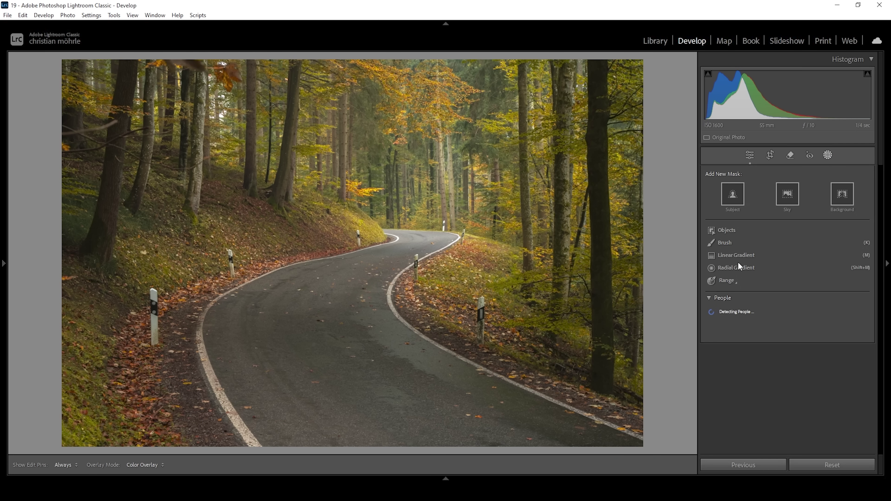
left_click(728, 268)
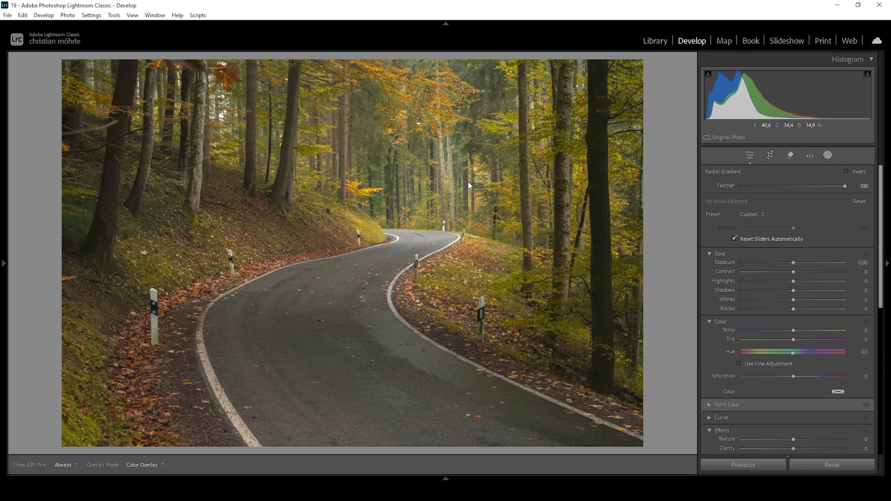
left_click_drag(419, 124, 544, 297)
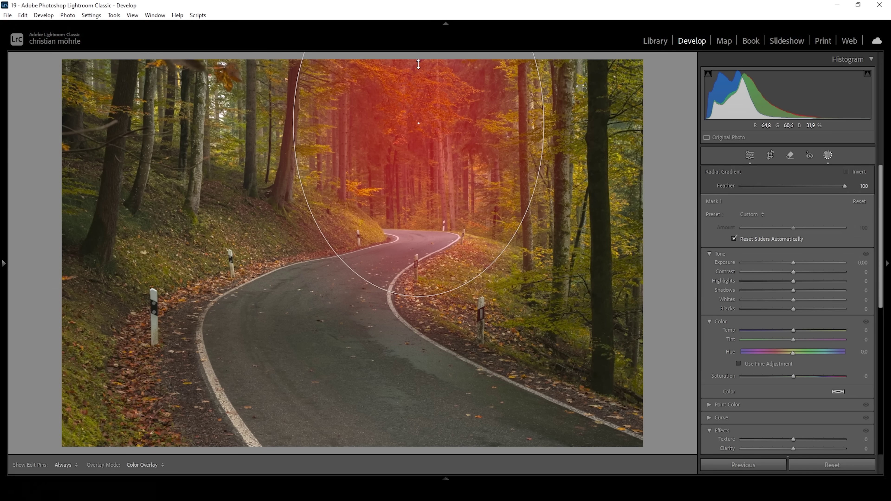
left_click_drag(419, 123, 418, 55)
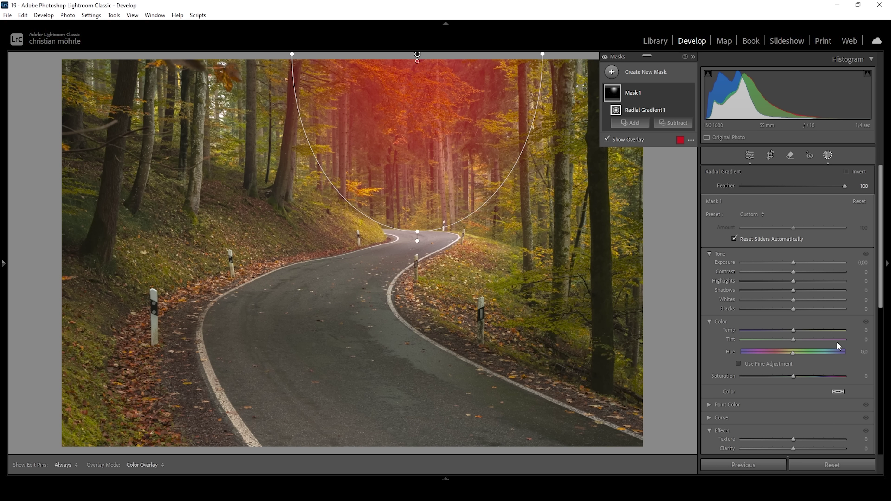
Brighten the masked distant forest with Blacks +10 and Exposure +0,23.
left_click_drag(792, 309, 798, 309)
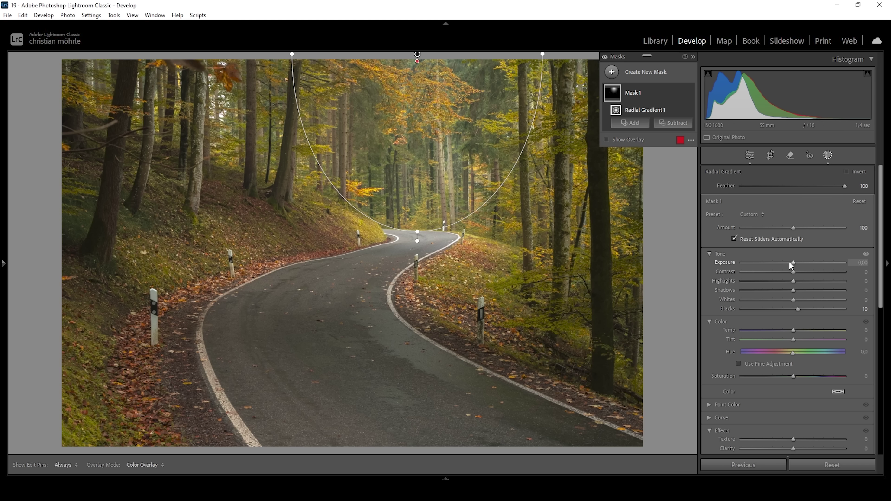
left_click_drag(793, 263, 795, 263)
left_click_drag(418, 130, 420, 119)
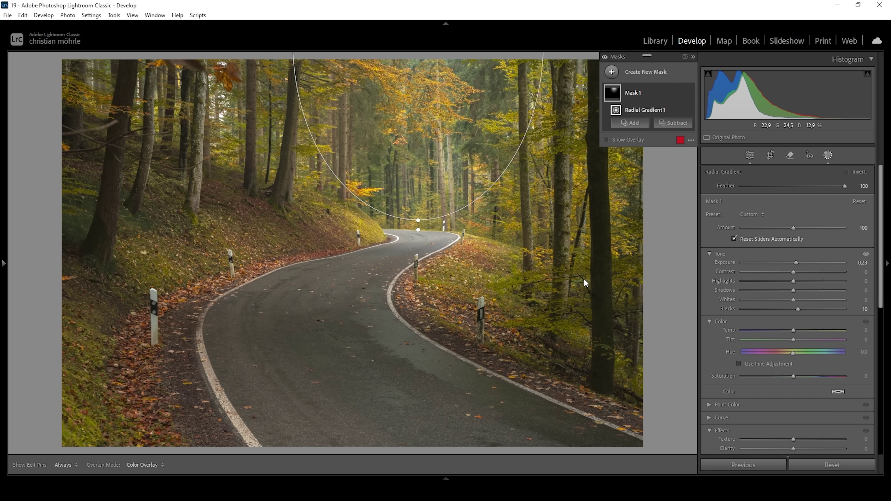
left_click(612, 74)
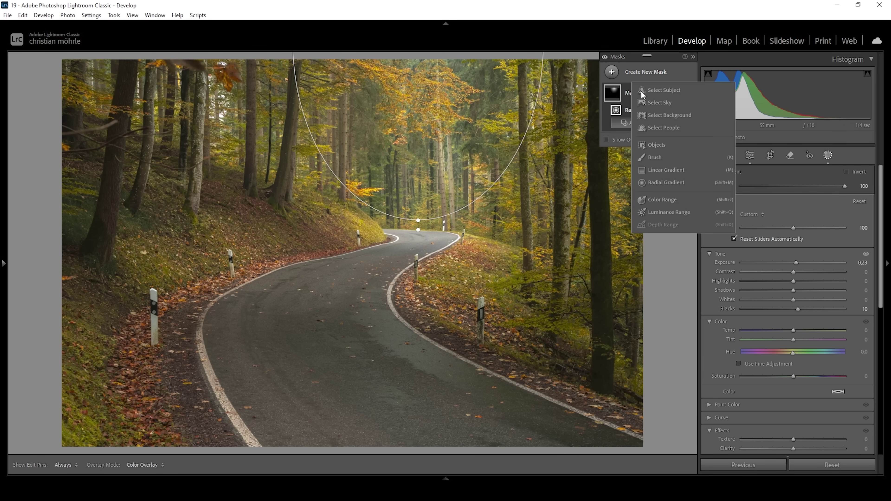
left_click(653, 185)
Draw a rotated radial ellipse along the road bend and brighten it to Exposure +0.23.
left_click_drag(377, 330, 489, 466)
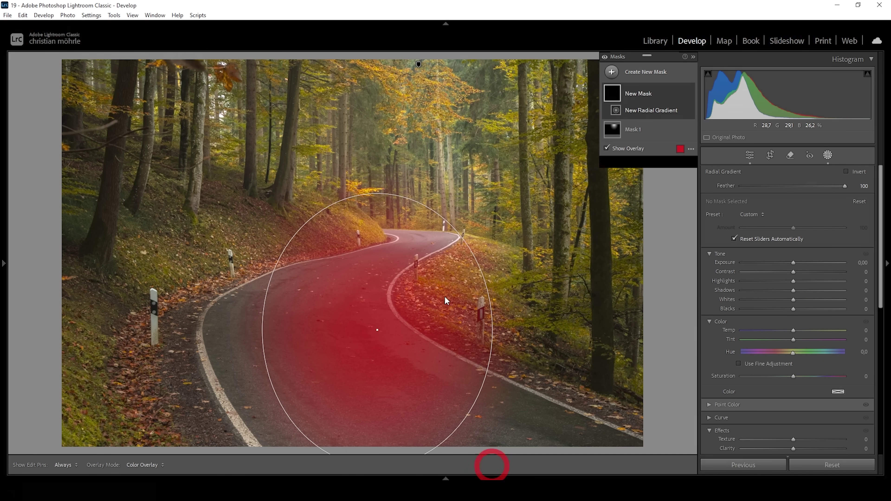
left_click_drag(380, 185, 458, 210)
left_click_drag(377, 330, 343, 302)
left_click_drag(407, 174, 446, 205)
left_click_drag(277, 211, 353, 249)
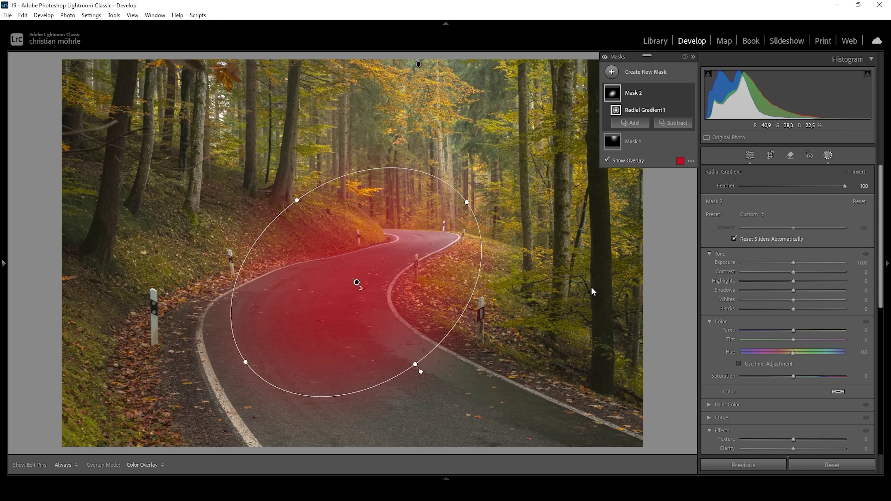
left_click_drag(793, 262, 795, 263)
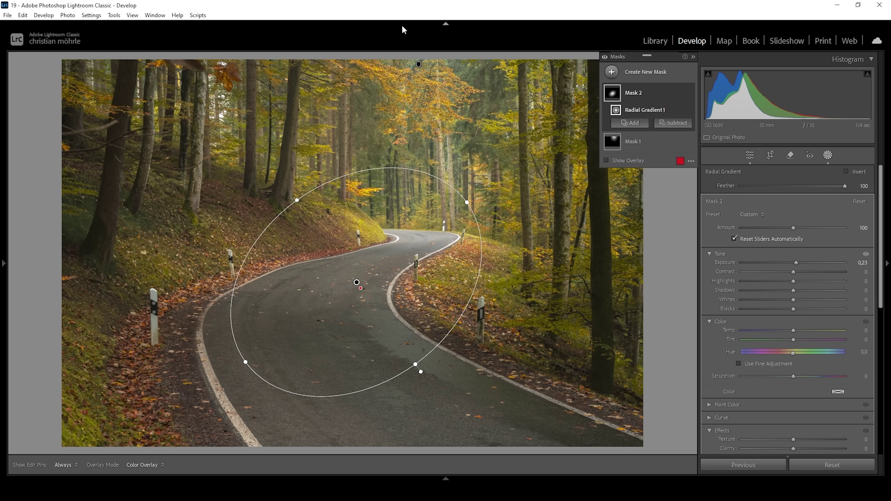
Add a linear gradient mask rising from the bottom edge with Exposure -0.96.
left_click(610, 73)
left_click(643, 172)
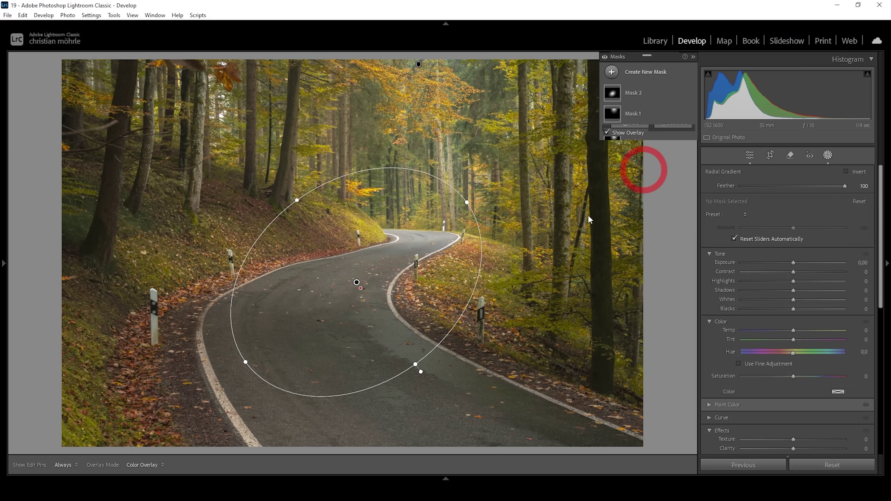
left_click_drag(316, 432, 332, 278)
left_click_drag(320, 431, 318, 497)
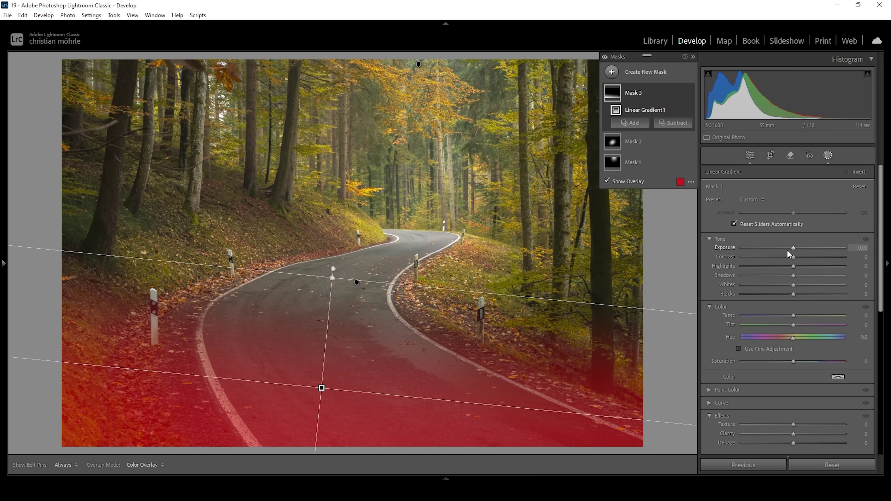
left_click_drag(791, 247, 778, 247)
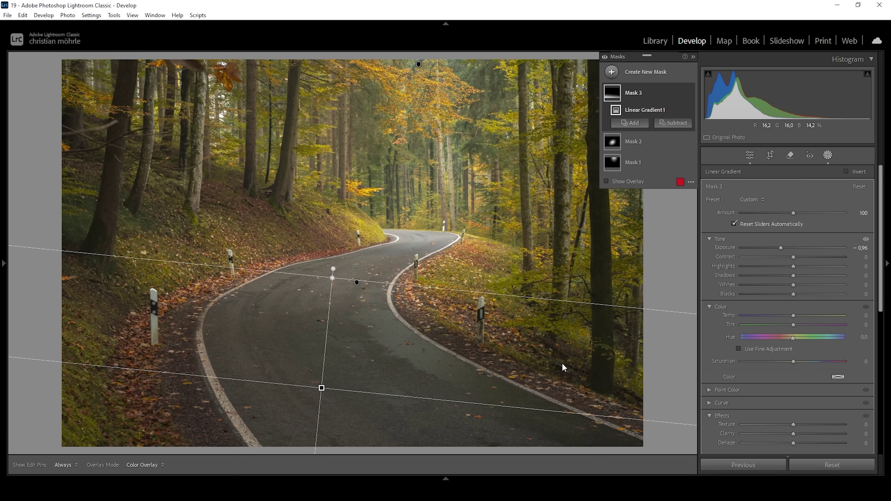
Create a colour range mask sampled from the road edge, refined to 34.
left_click(611, 72)
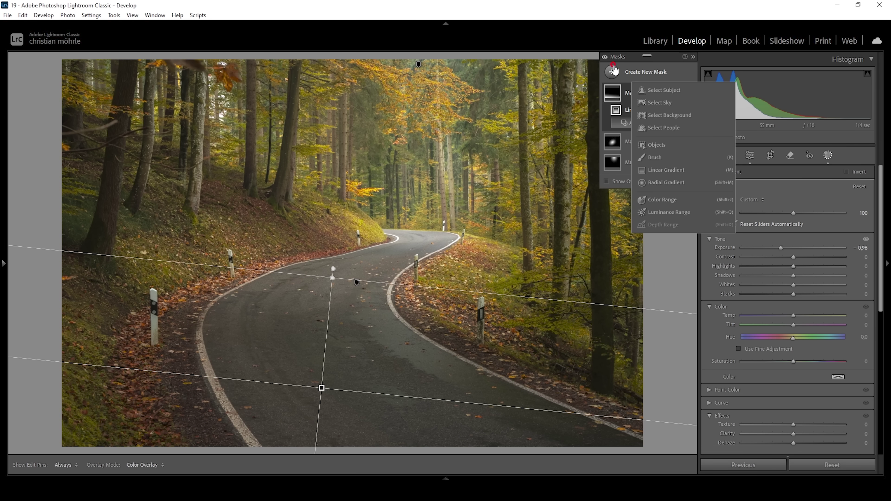
key("Escape")
key("shift+j")
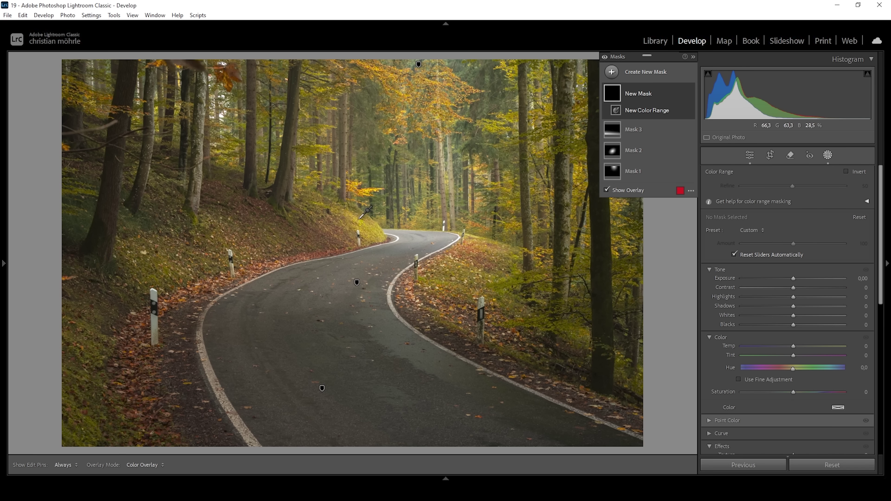
left_click(203, 351)
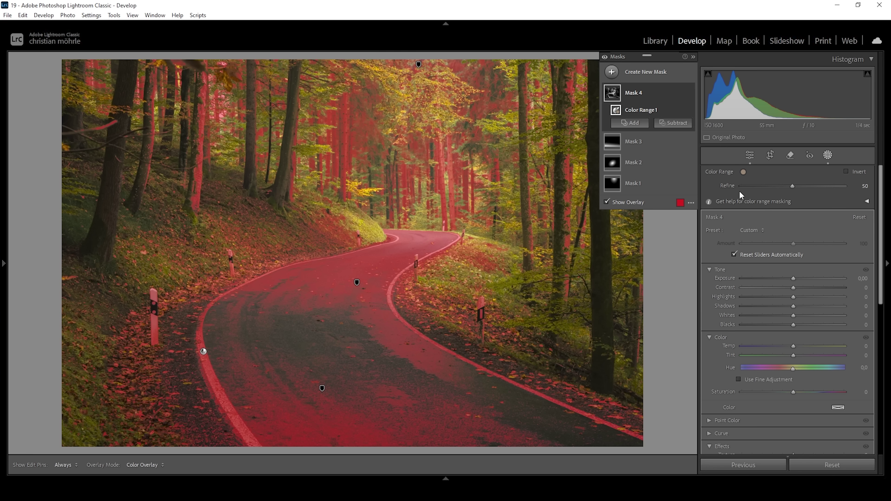
left_click(791, 187)
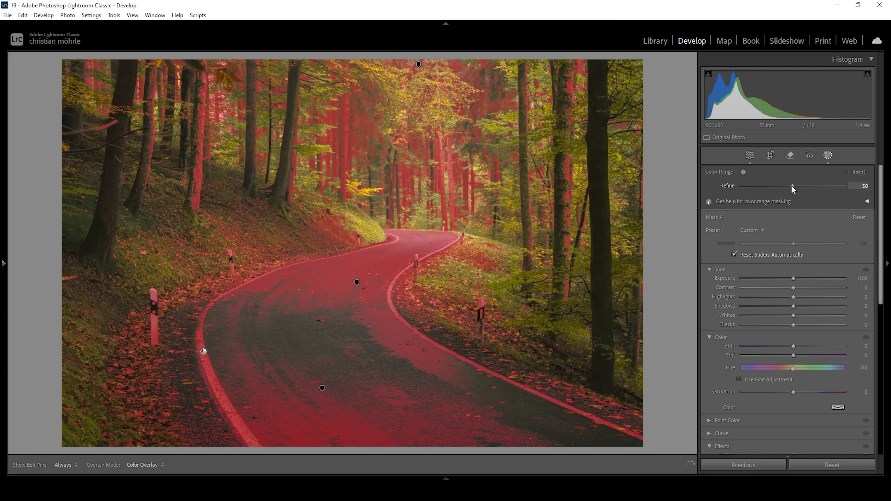
left_click_drag(783, 187, 775, 187)
left_click_drag(774, 189, 775, 188)
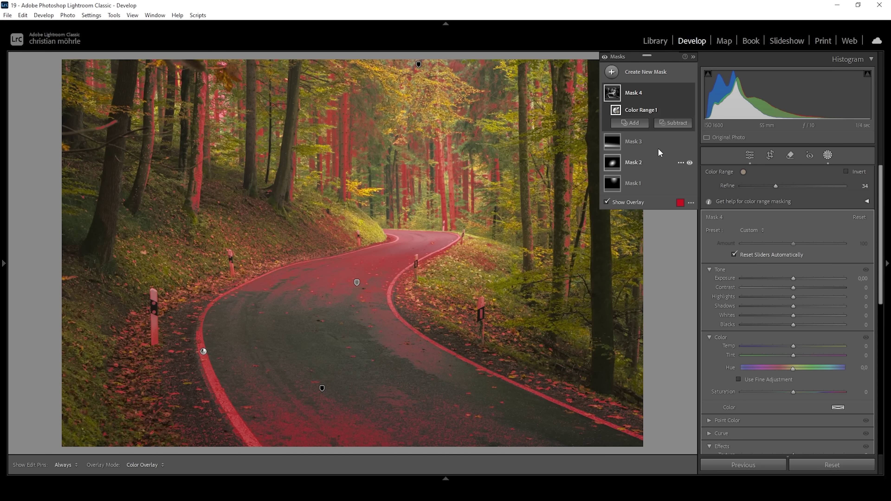
Subtract a linear gradient from the road mask and set Exposure 0.31 and Whites 39.
left_click(674, 122)
left_click(688, 224)
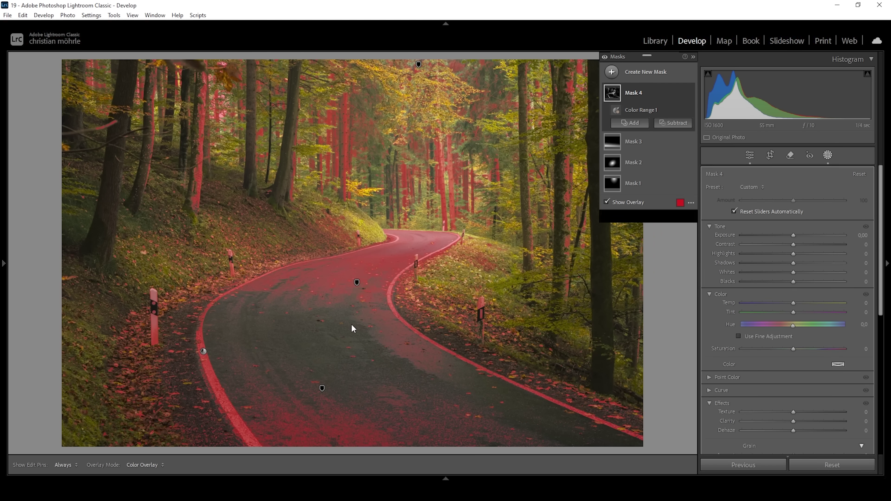
mouse_move(432, 262)
left_mouse_down()
mouse_move(401, 349)
mouse_move(407, 358)
mouse_move(435, 254)
left_mouse_up()
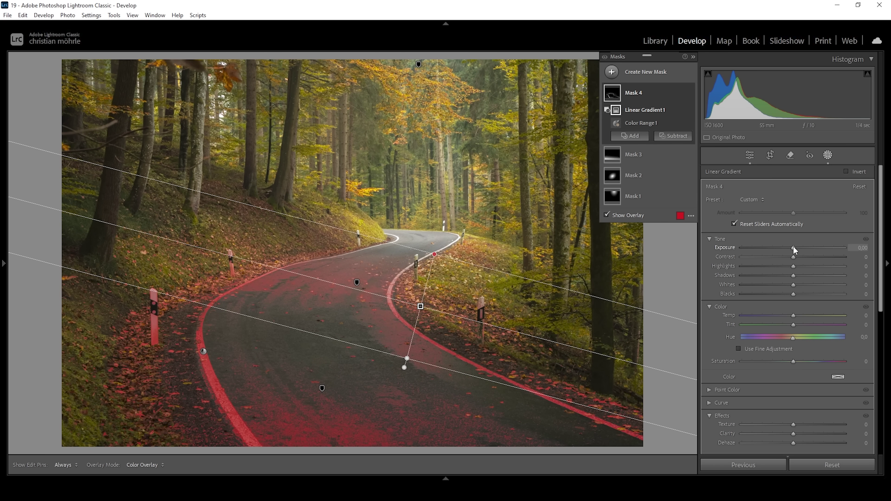
left_click_drag(793, 247, 796, 246)
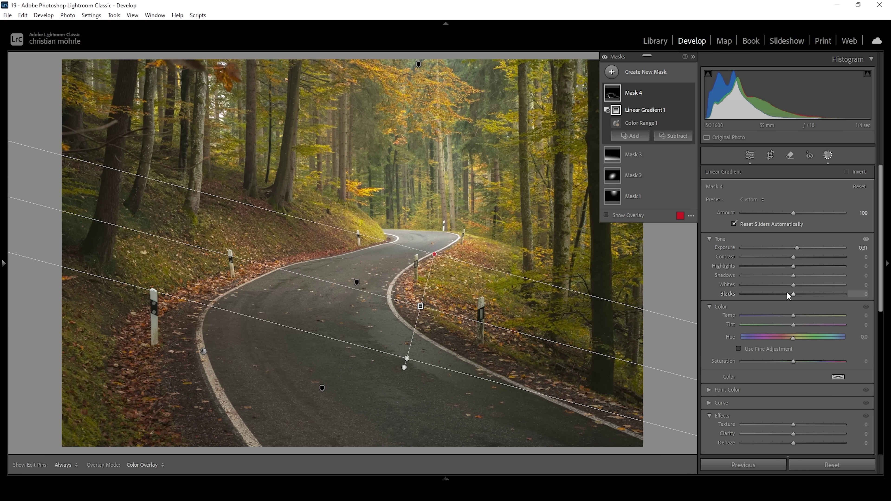
left_click_drag(805, 285, 814, 285)
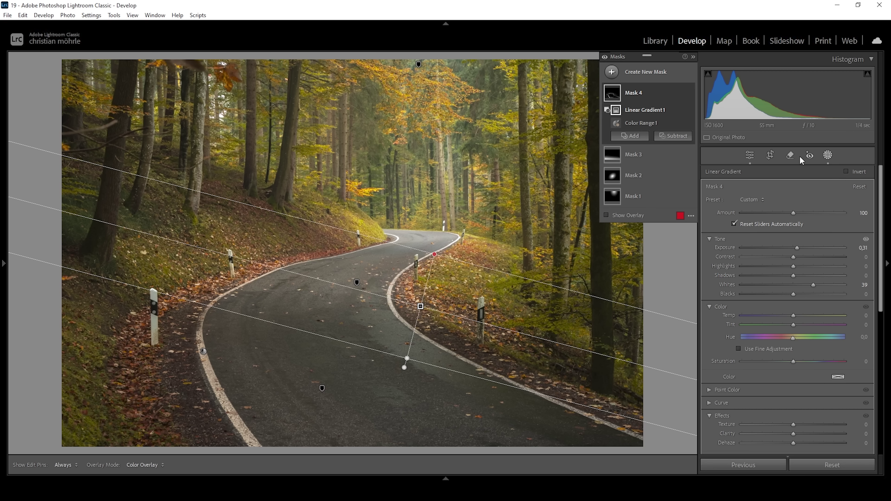
left_click(605, 57)
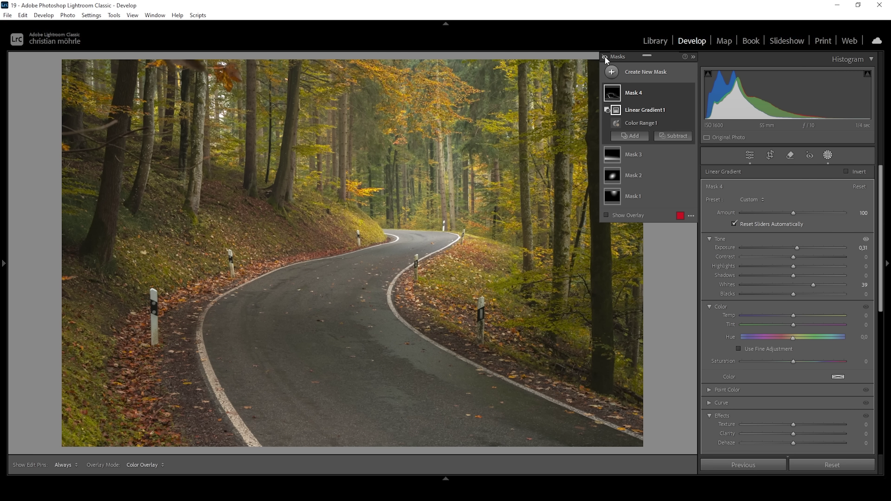
Turn the four masks' effects back on and exit masking to the Color Mixer adjustments.
left_click(604, 57)
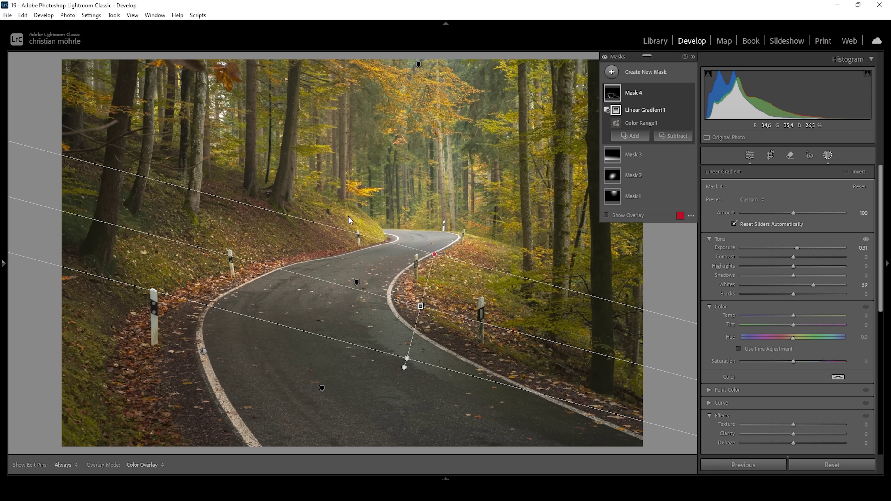
left_click(752, 155)
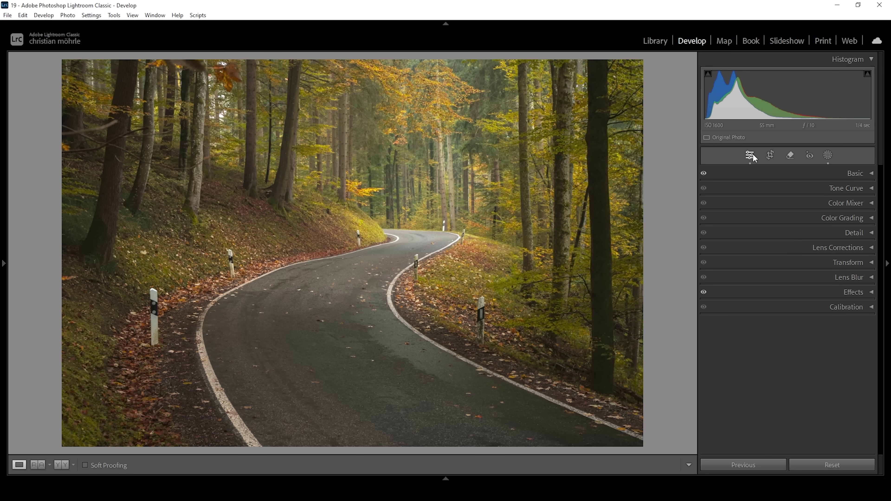
left_click(811, 198)
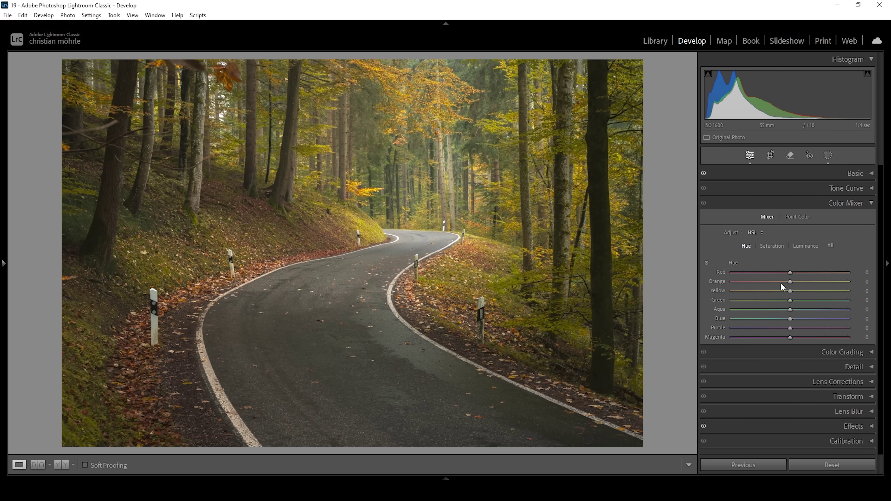
Set Color Mixer luminance to Orange +36, Yellow +13 and Green −11.
left_click(805, 246)
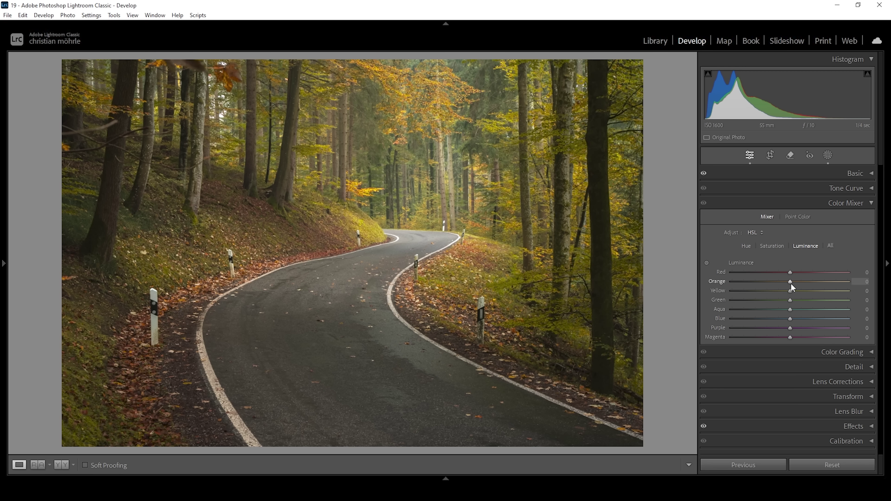
left_click_drag(790, 282, 803, 282)
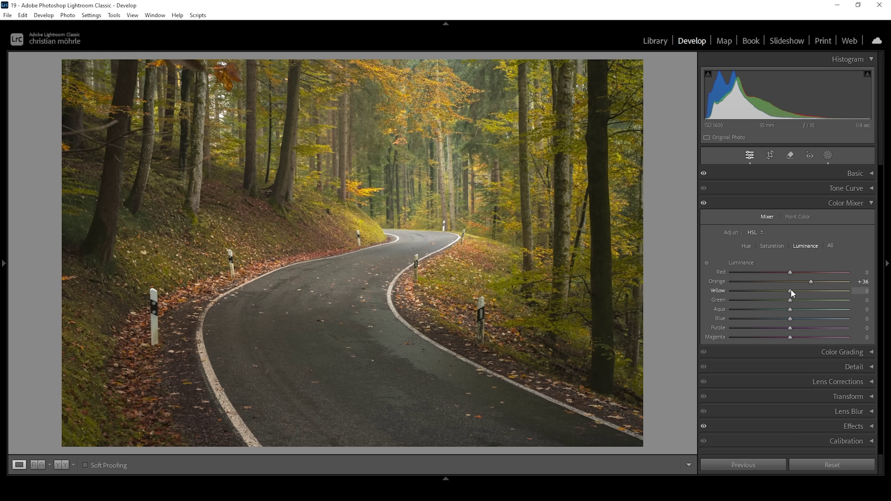
left_click_drag(796, 290, 798, 290)
left_click_drag(790, 300, 784, 297)
left_click(747, 245)
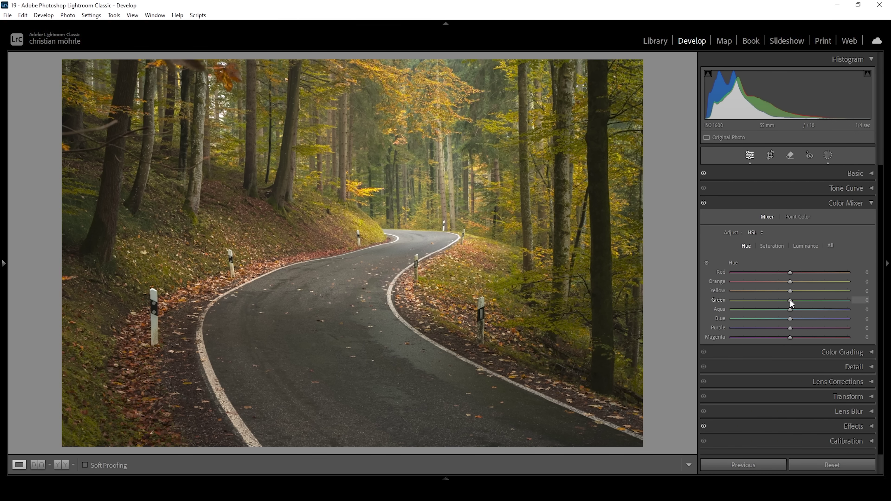
Shift the Color Mixer hues to Green +10, Yellow −31 and Orange −25.
left_click_drag(790, 300, 802, 302)
left_click_drag(788, 291, 786, 291)
left_click_drag(772, 291, 769, 290)
left_click_drag(791, 279, 783, 282)
scroll(779, 279, "down", 5)
left_click(772, 246)
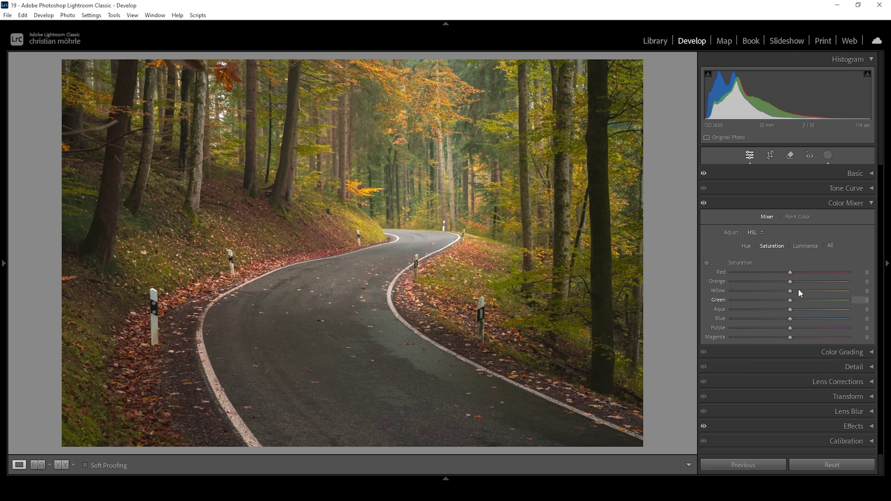
Boost Orange saturation to +40 and Yellow to +27, then collapse the Color Mixer.
left_click_drag(791, 282, 813, 281)
left_click_drag(797, 293, 806, 290)
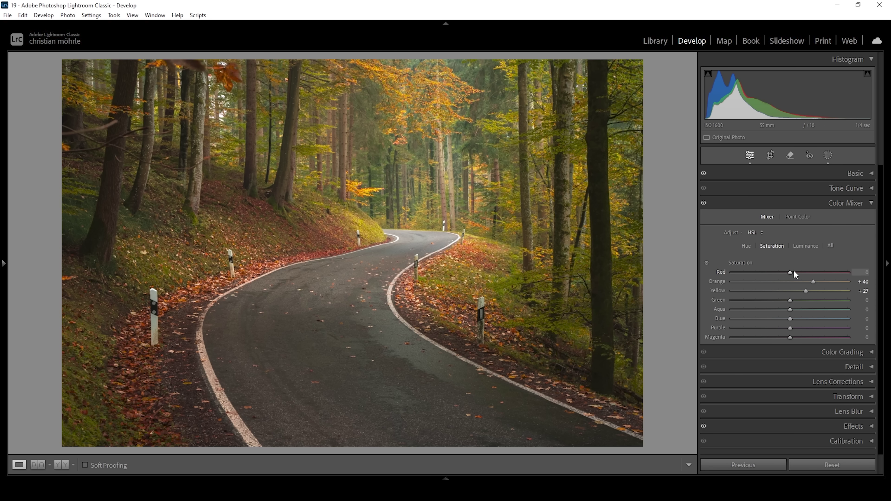
left_click(855, 206)
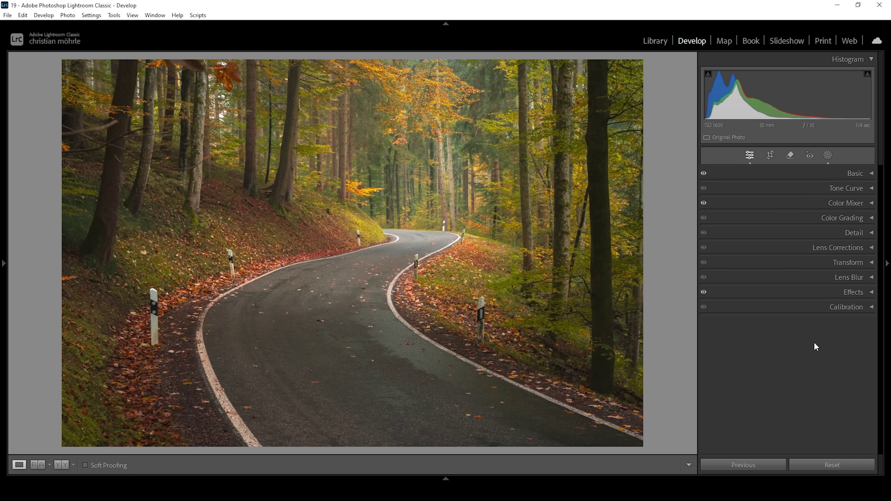
In Calibration, set Blue Primary hue −10, saturation +12, and Green and Red saturation +10.
left_click(814, 309)
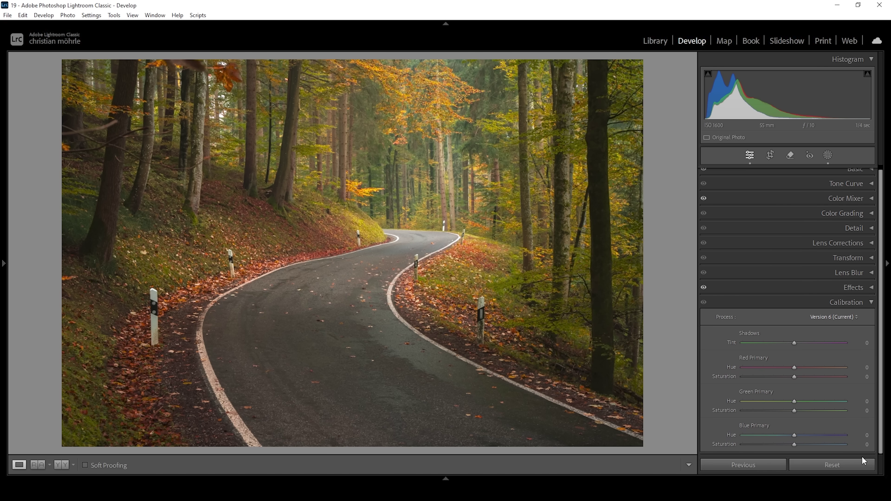
left_click_drag(793, 436, 784, 439)
left_click(795, 444)
left_click_drag(798, 445, 800, 444)
left_click_drag(793, 412, 796, 411)
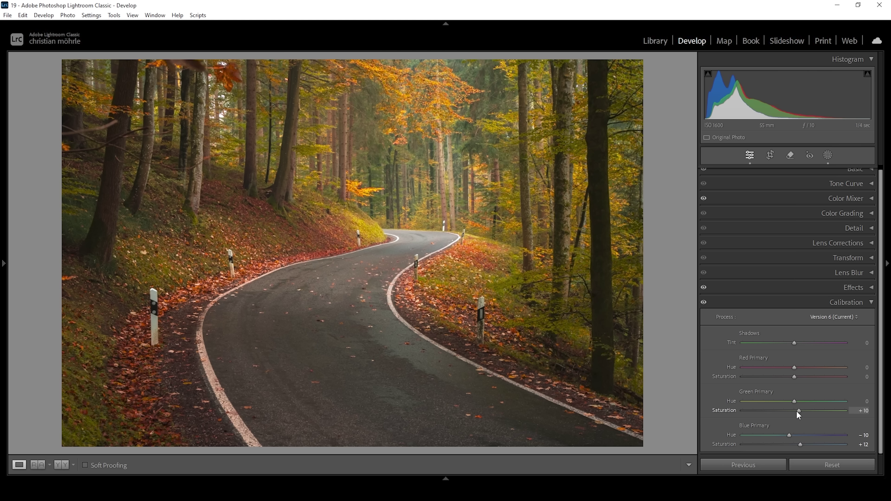
left_click(799, 377)
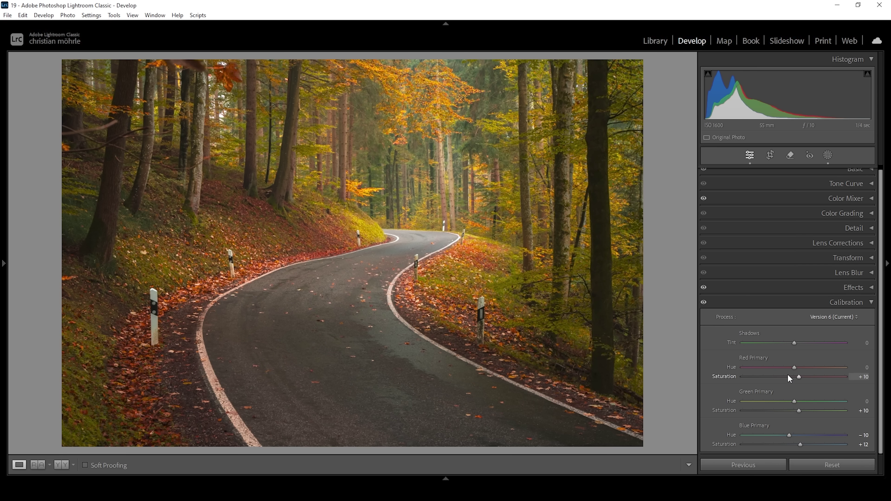
left_click(862, 302)
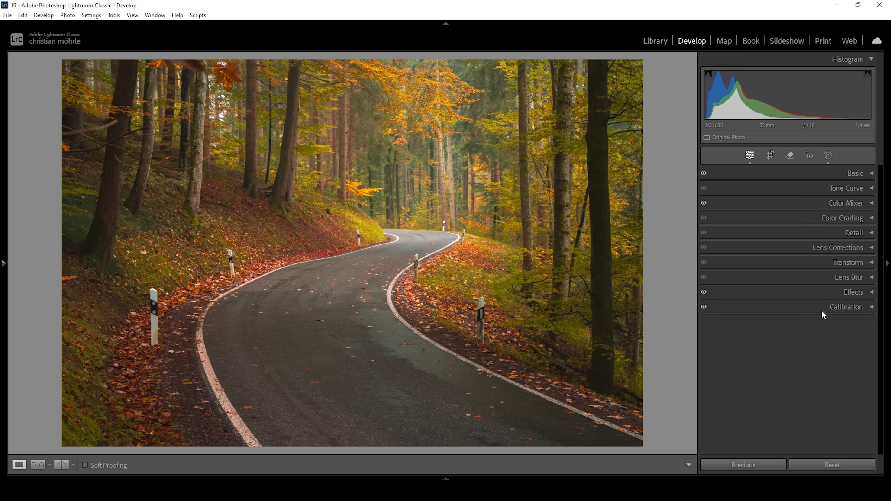
Sharpen the photo with Radius 0.5, Masking 88 and Amount 73, Detail at 100.
left_click(852, 235)
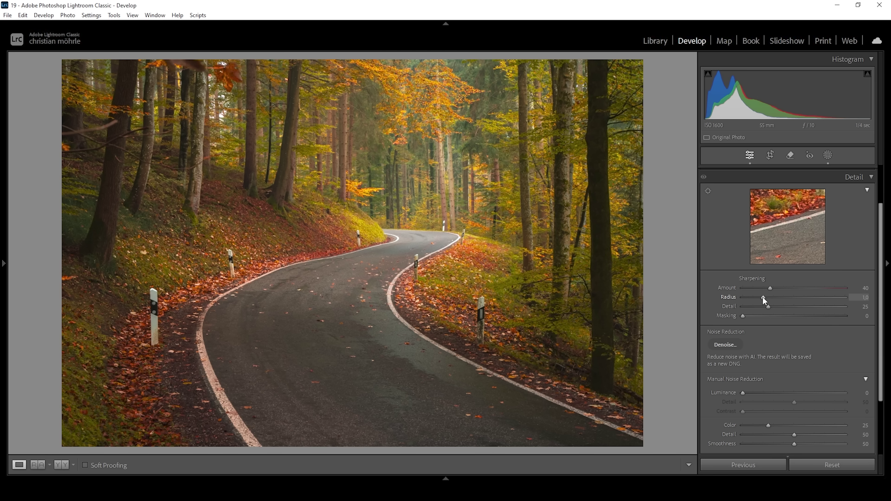
left_click_drag(762, 297, 716, 298)
left_click(710, 297)
left_click_drag(743, 317, 823, 317)
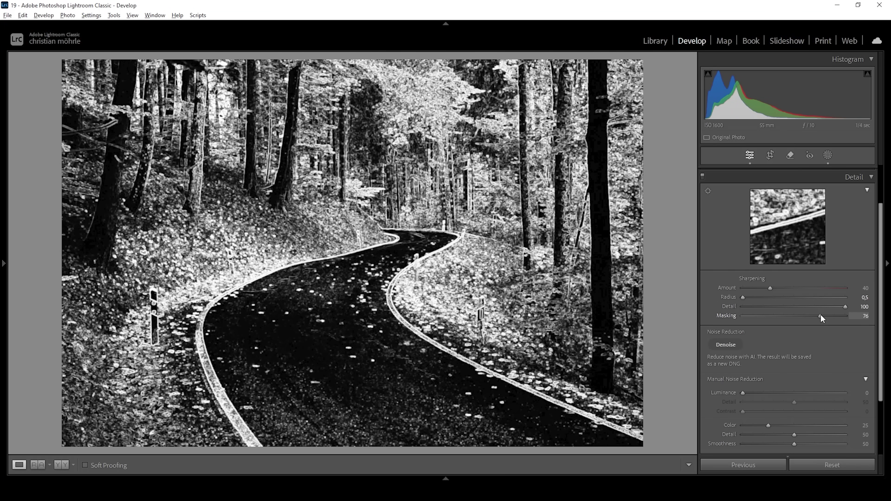
left_click_drag(823, 317, 828, 317)
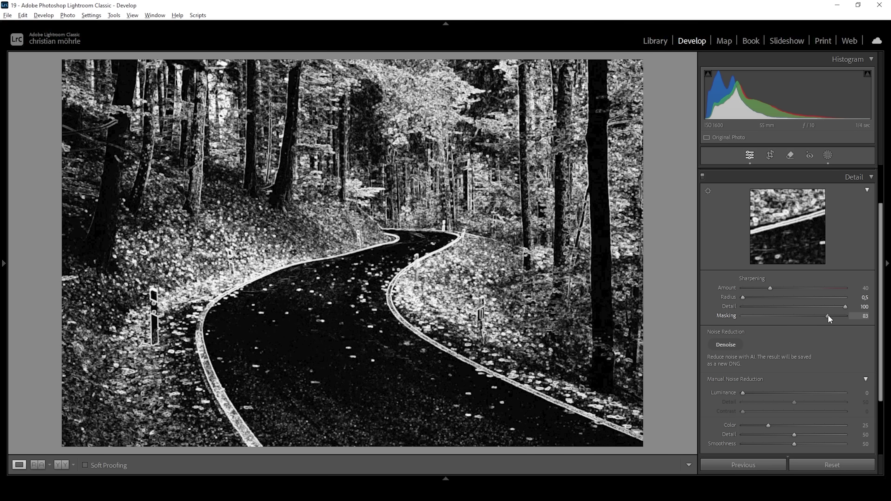
left_click_drag(828, 315, 832, 314)
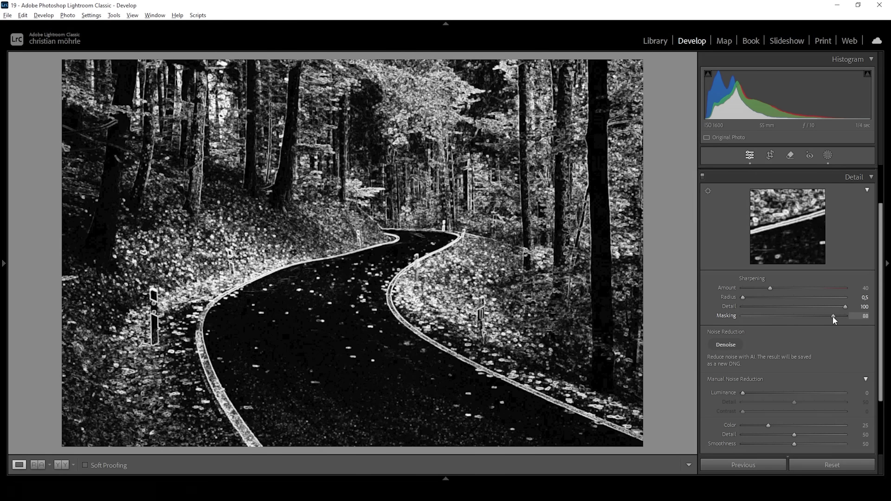
left_click_drag(833, 317, 833, 316)
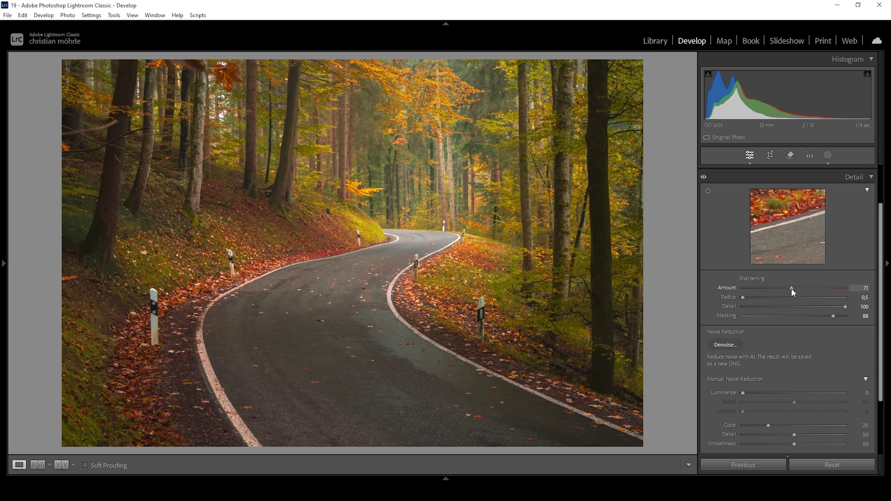
left_click_drag(791, 288, 792, 288)
Send the graded photo from the filmstrip to Adobe Photoshop 2024 via Edit In.
left_click(449, 478)
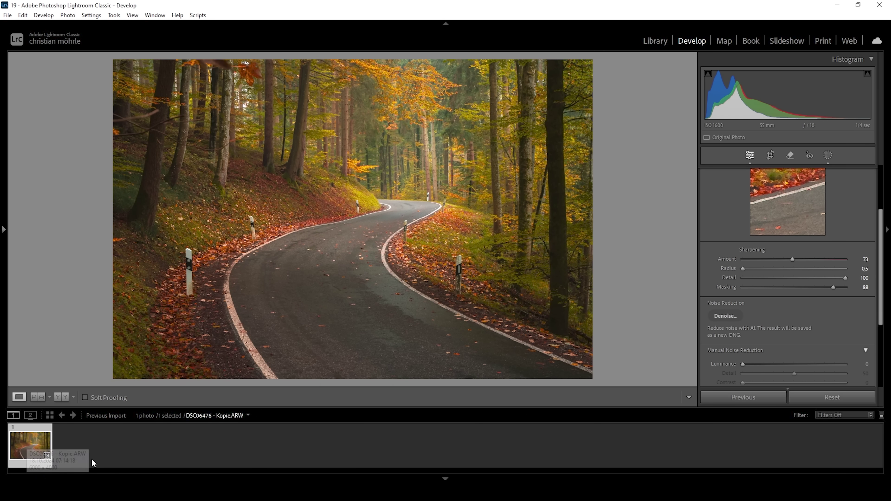
right_click(24, 445)
mouse_move(92, 217)
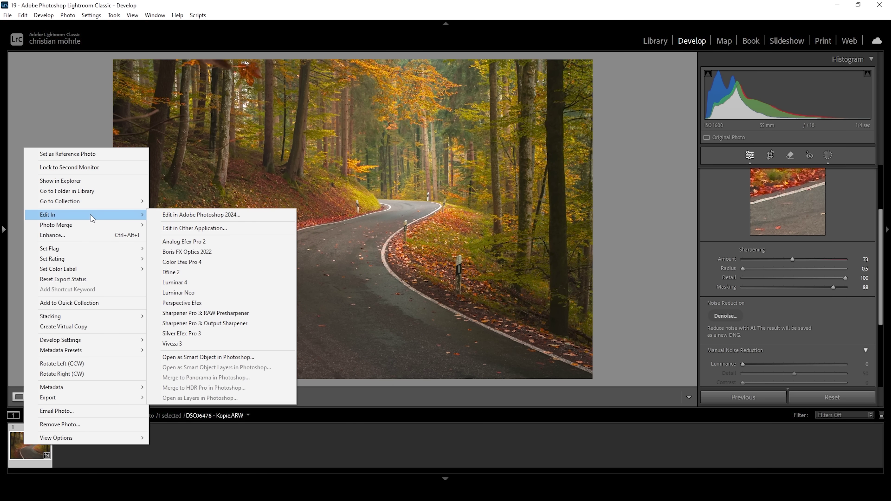
left_click(217, 214)
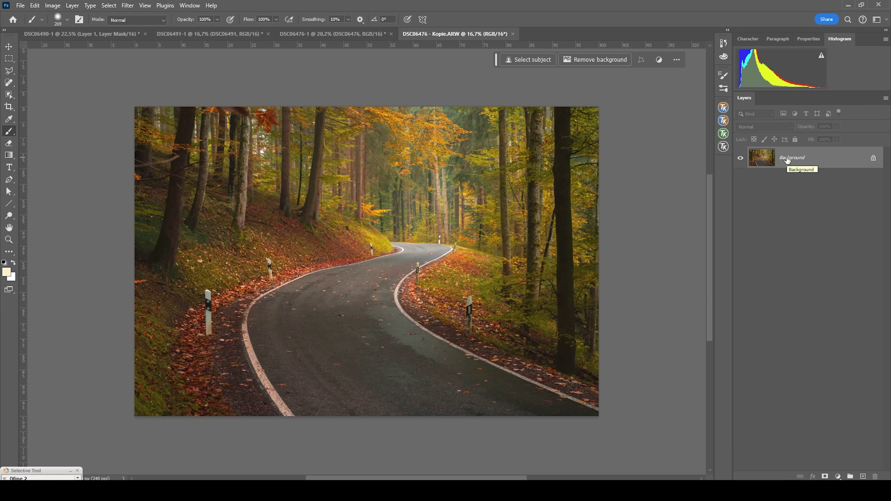
Duplicate the photo onto Layer 1 and zoom in on the left-hand trunks.
key("ctrl+j")
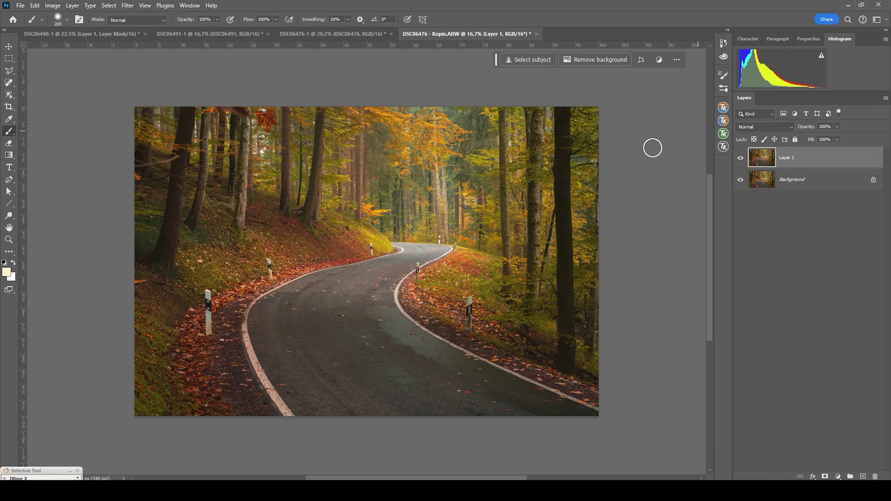
scroll(155, 168, "up", 2)
scroll(156, 169, "up", 4)
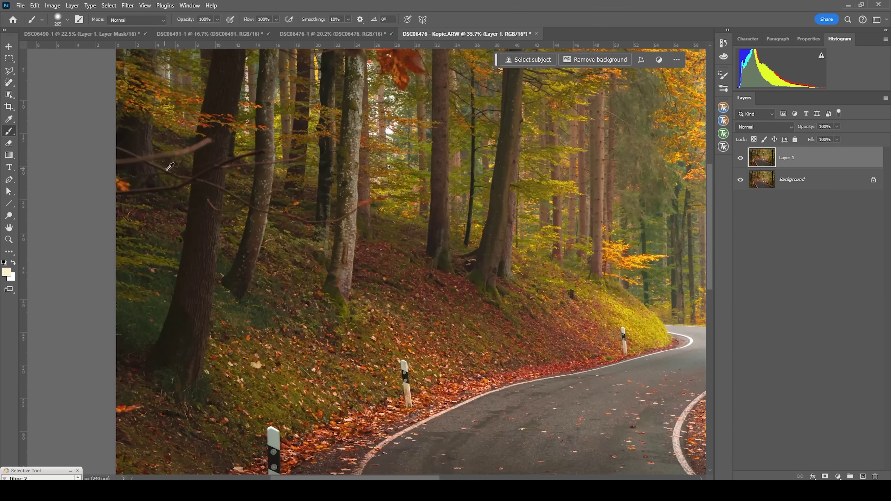
scroll(232, 173, "up", 3)
scroll(257, 201, "up", 1)
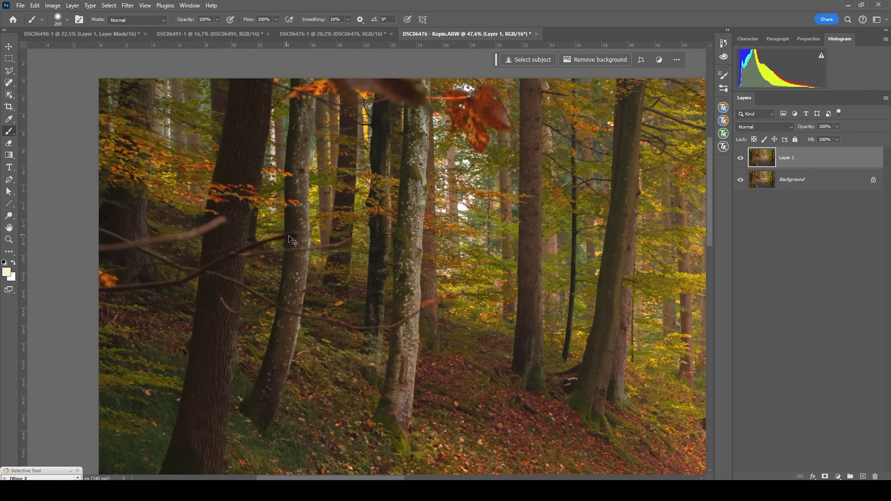
scroll(280, 218, "left", 2)
scroll(323, 241, "down", 1)
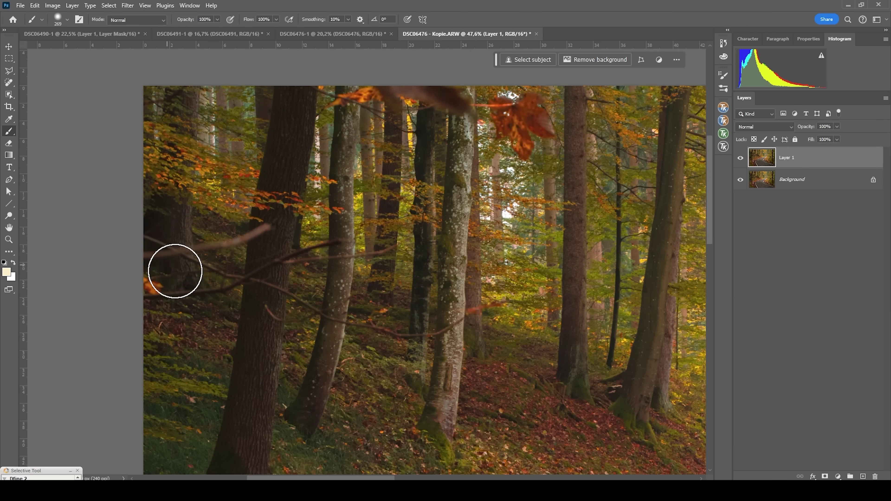
scroll(186, 272, "up", 1)
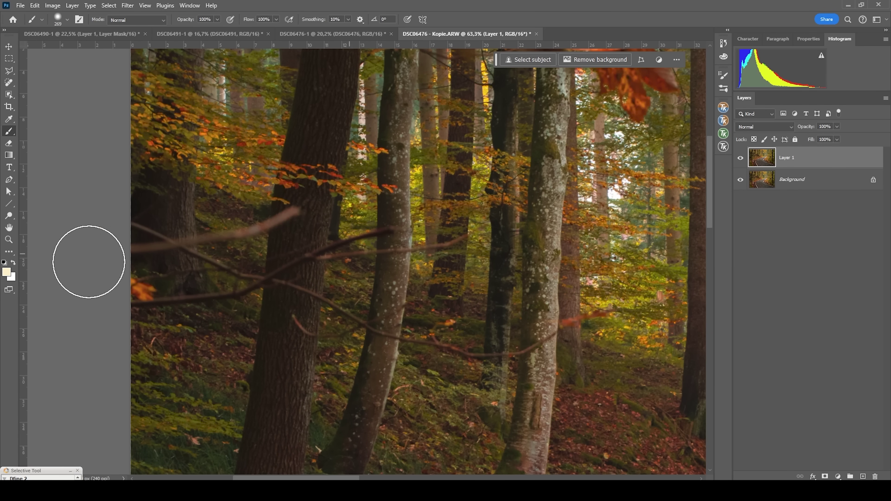
Spot-heal the thin branch near the left edge with brush sizes 31 and 39.
key("j")
scroll(174, 227, "up", 2)
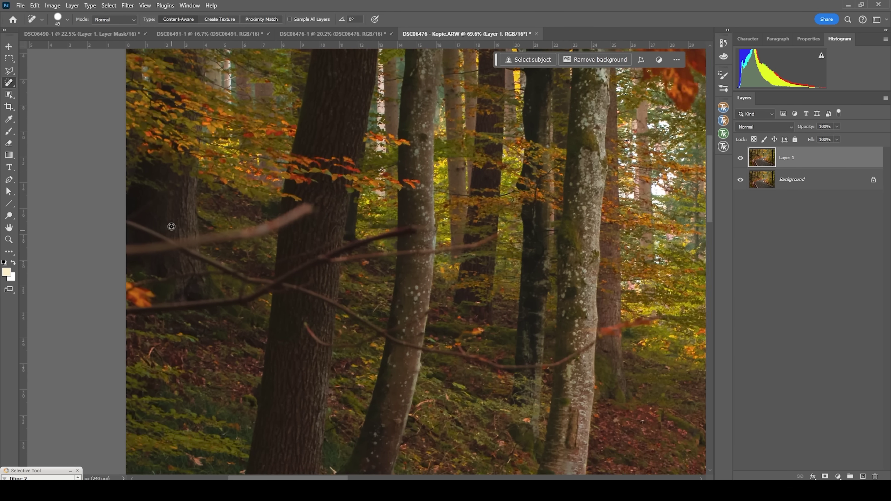
right_click(173, 259, "alt")
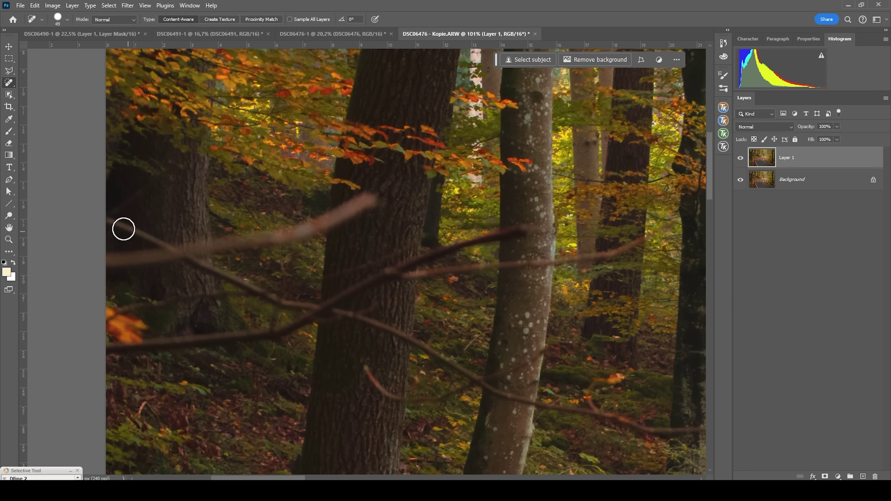
right_click(113, 223, "alt")
left_click(109, 222)
right_click(113, 213, "alt")
left_click_drag(114, 213, 151, 187)
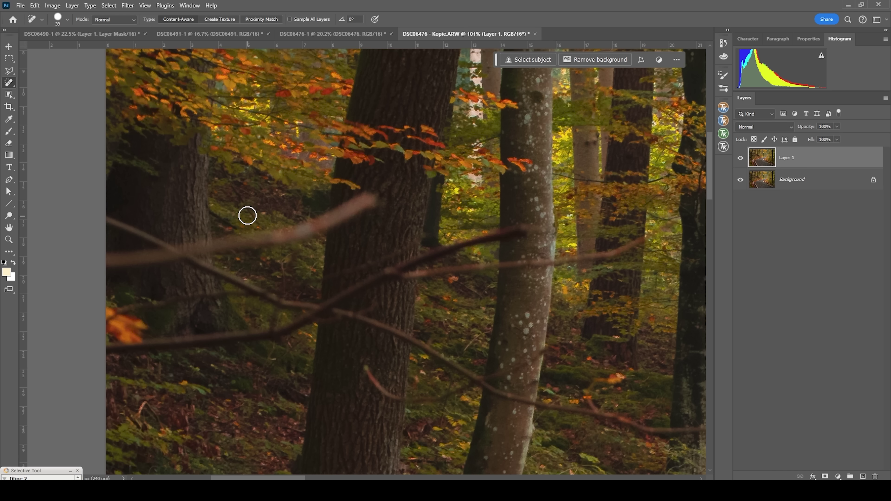
mouse_move(112, 220)
left_mouse_down()
mouse_move(180, 257)
mouse_move(97, 260)
mouse_move(240, 241)
mouse_move(372, 198)
left_mouse_up()
Heal the remaining branches along the dark trunk, by the orange leaf and in the upper forest.
scroll(338, 199, "down", 3)
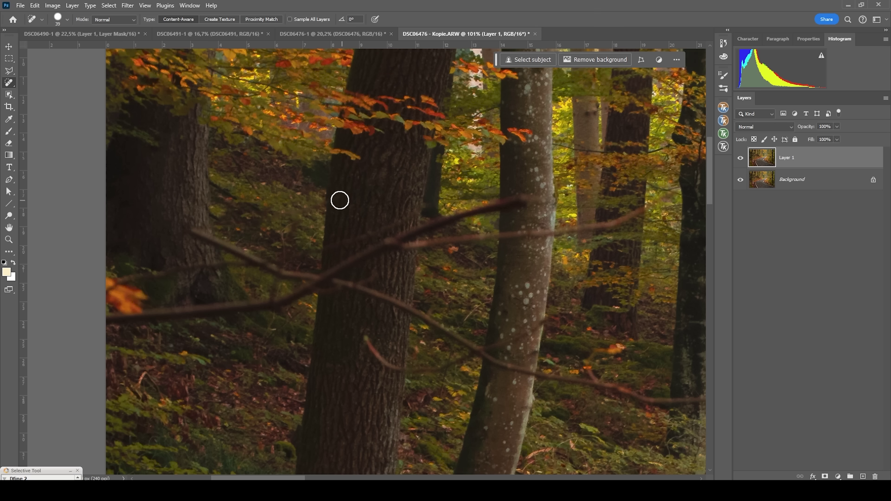
mouse_move(193, 211)
left_mouse_down()
mouse_move(325, 258)
mouse_move(502, 186)
left_mouse_up()
scroll(386, 229, "up", 1)
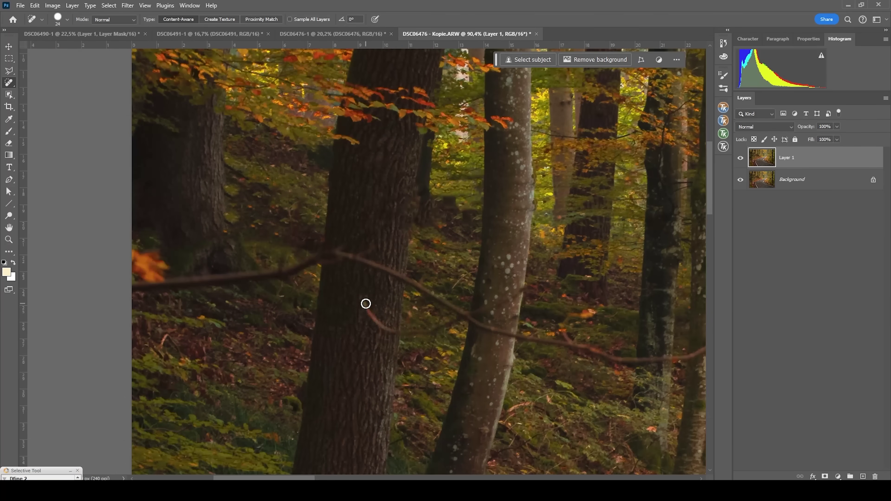
left_click_drag(348, 255, 454, 307)
scroll(455, 307, "down", 3)
scroll(317, 297, "up", 2)
left_click_drag(291, 270, 317, 297)
left_click_drag(110, 189, 409, 227)
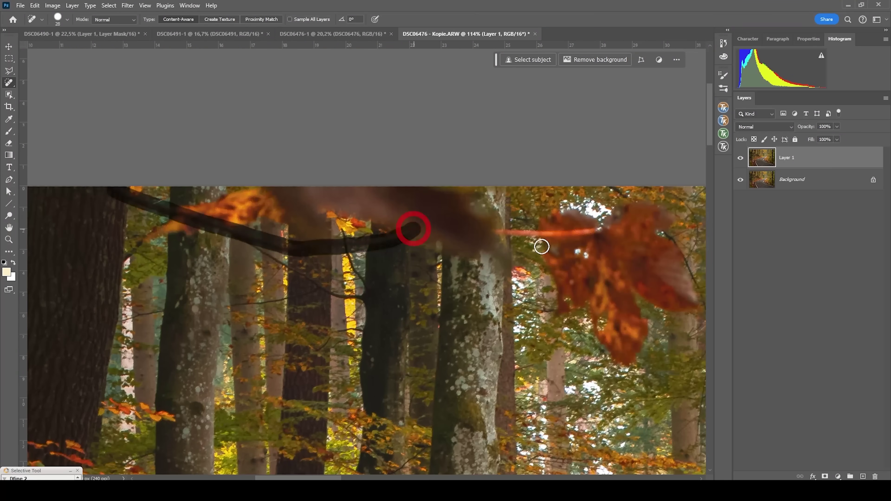
scroll(421, 246, "up", 1)
scroll(450, 263, "down", 1)
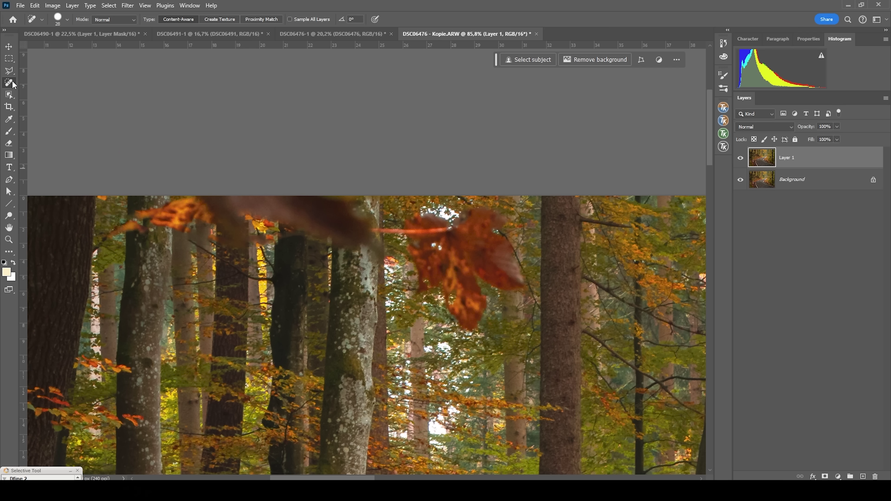
right_click(13, 83)
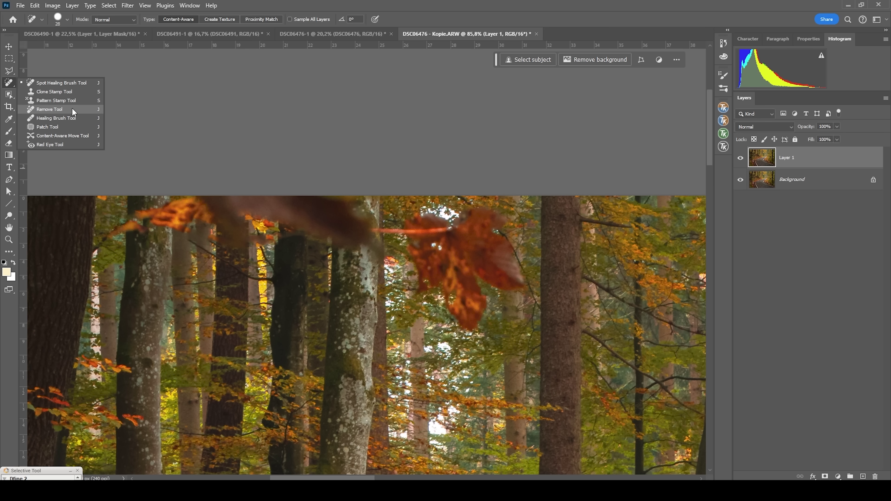
Select the blurry orange leaf with the Polygonal Lasso and Generative Fill it without a prompt.
left_click(50, 110)
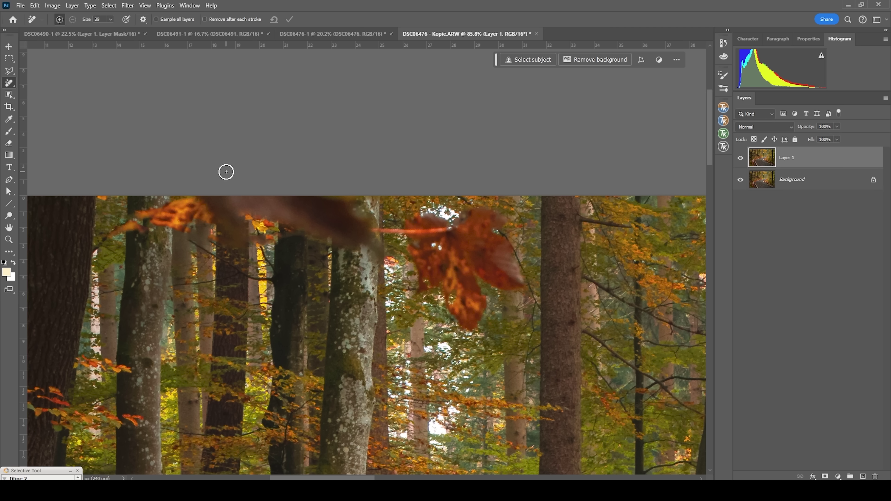
left_click(8, 71)
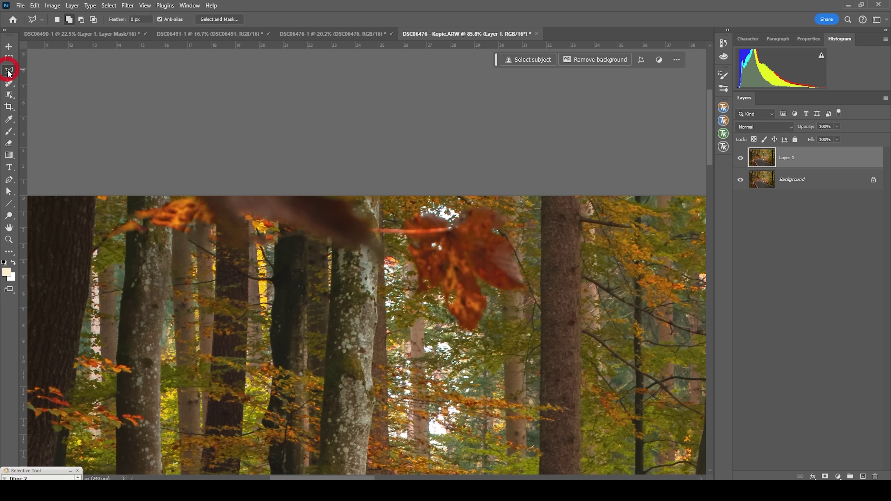
mouse_move(400, 215)
left_mouse_down()
mouse_move(410, 313)
mouse_move(435, 291)
mouse_move(445, 296)
mouse_move(443, 313)
mouse_move(476, 336)
mouse_move(525, 293)
mouse_move(523, 258)
left_mouse_up()
left_click(507, 212)
left_click(470, 205)
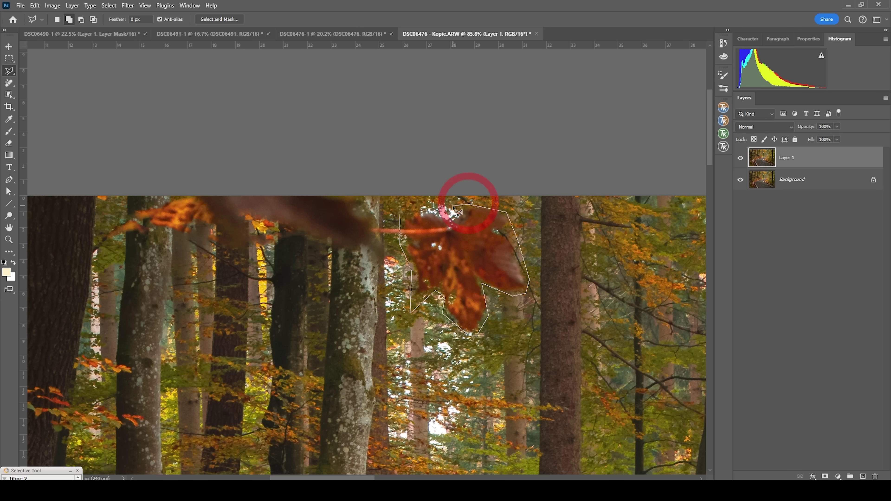
left_click(401, 213)
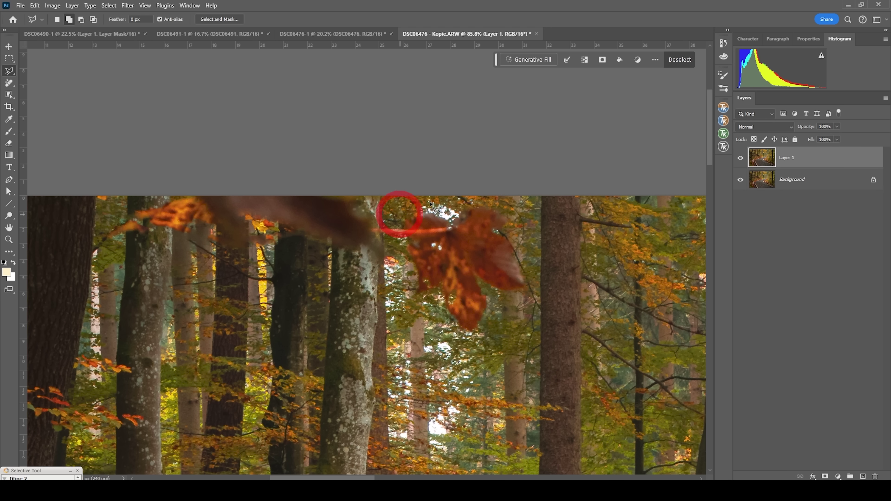
left_click(522, 62)
left_click(691, 60)
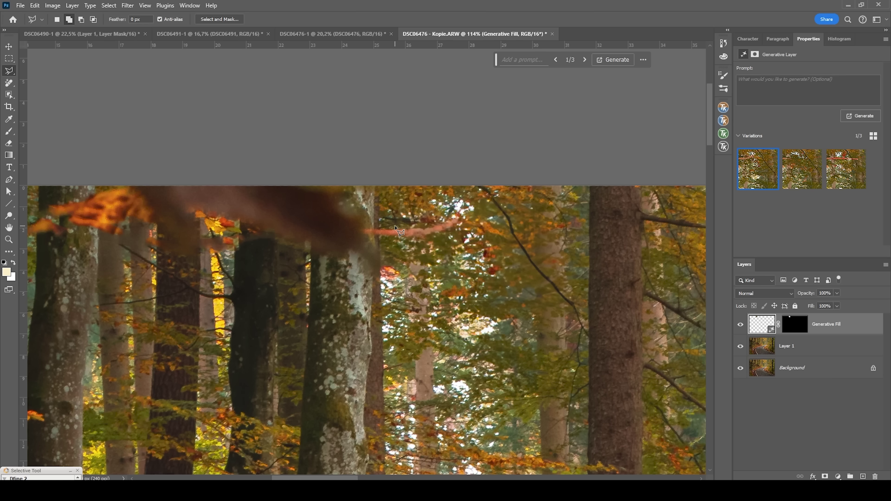
Outline the blurry leaves along the top edge and replace them with a second Generative Fill.
scroll(396, 228, "up", 1)
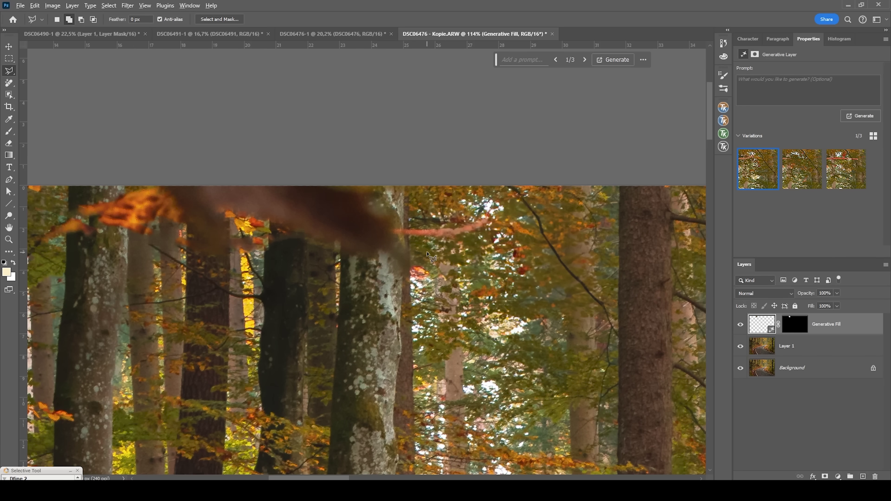
scroll(431, 254, "up", 1)
scroll(431, 255, "left", 3)
scroll(294, 246, "down", 1)
scroll(157, 235, "left", 3)
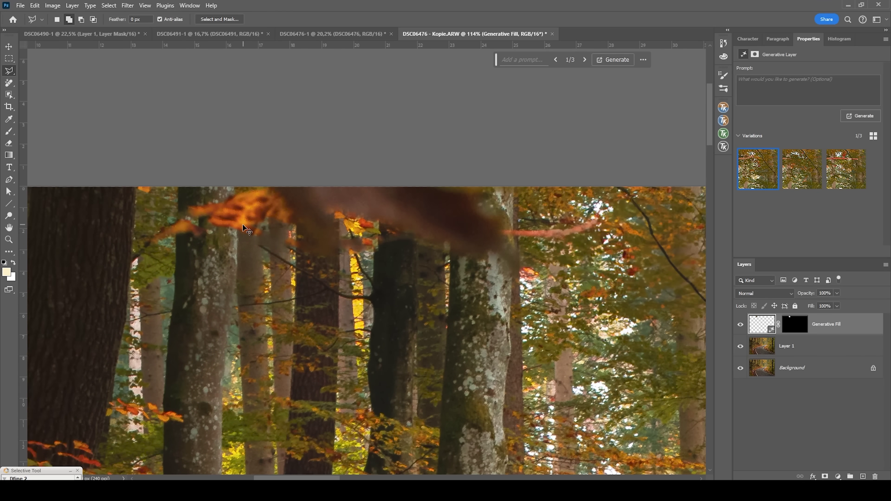
left_click(182, 215)
left_click(222, 238)
left_click(174, 243)
left_click(137, 259)
left_click(130, 245)
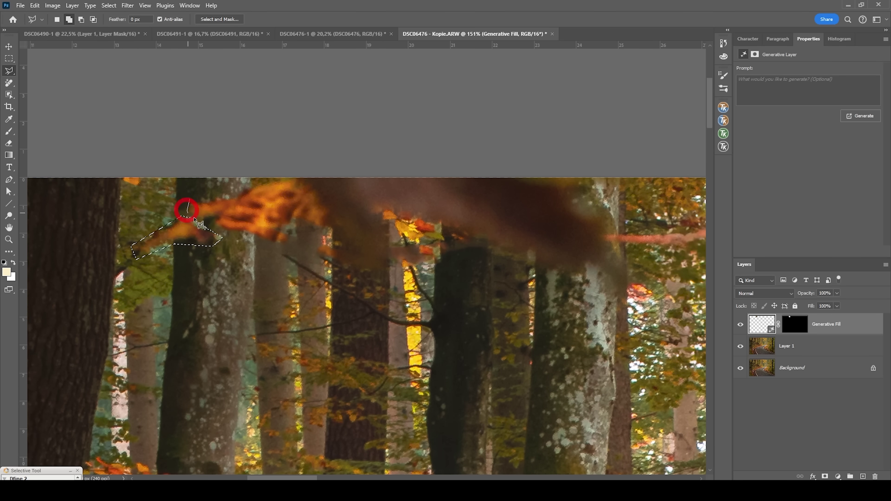
left_click(190, 199)
left_click(387, 269)
left_click(593, 183)
double_click(556, 181)
scroll(410, 224, "down", 1)
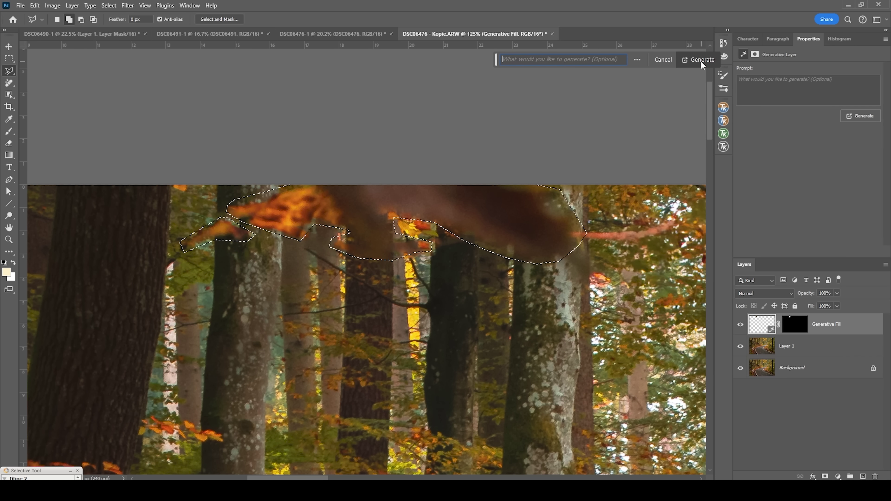
left_click(700, 60)
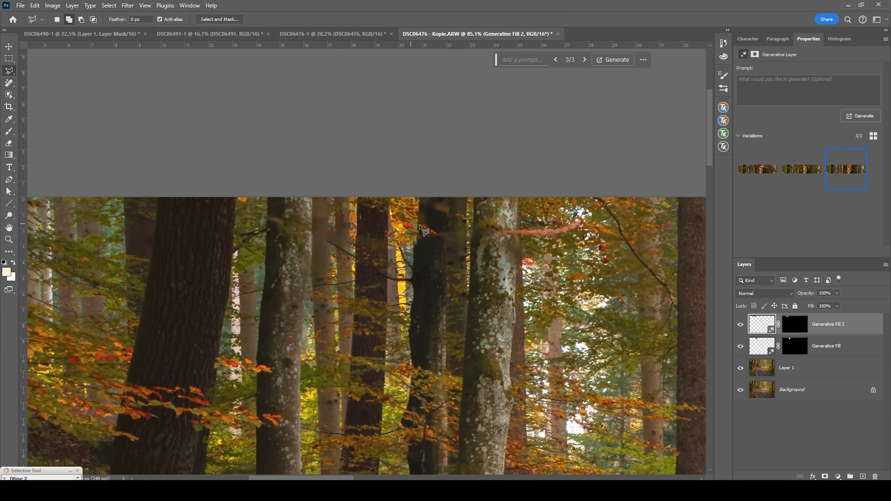
scroll(424, 230, "down", 3)
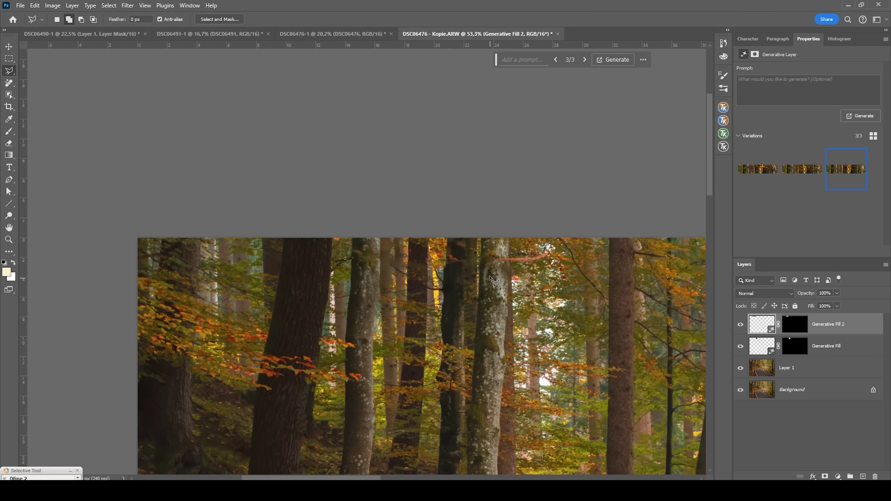
scroll(492, 278, "down", 5)
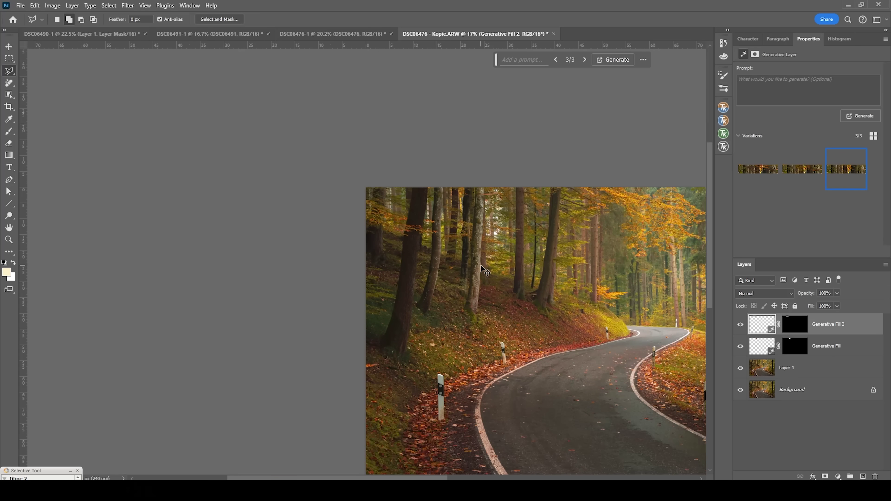
scroll(485, 267, "down", 3)
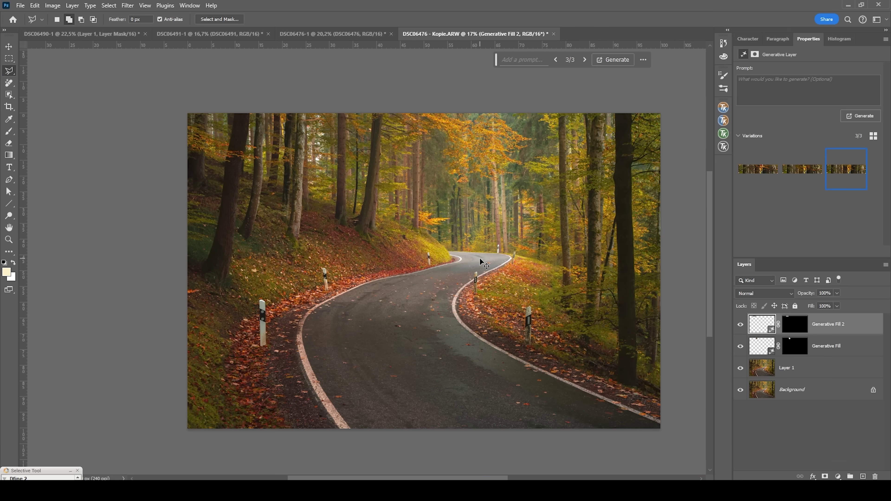
scroll(477, 262, "up", 1)
scroll(473, 262, "down", 1)
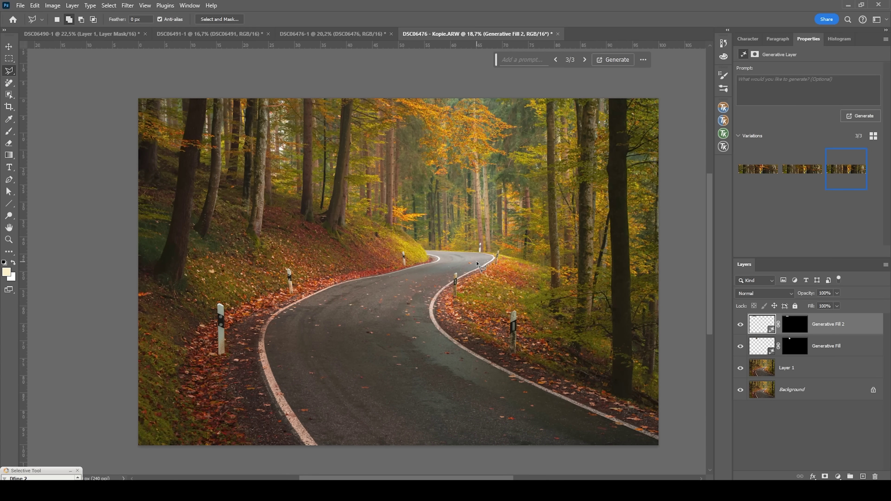